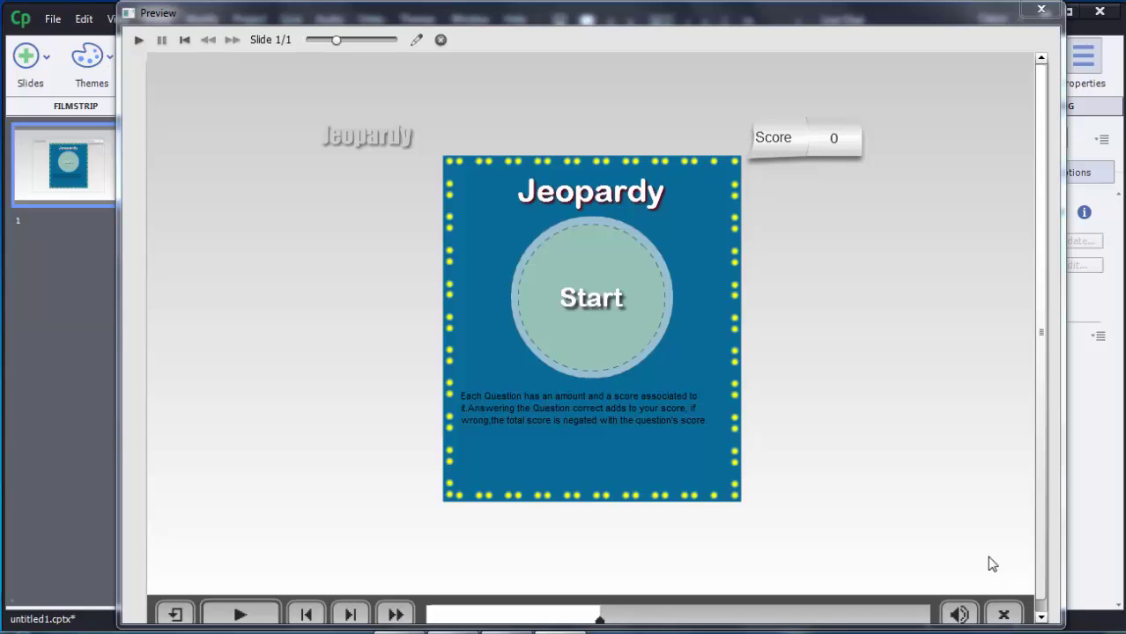
# Start the sample Jeopardy game in preview and inspect the Topic 1 category on the board.
pyautogui.click(616, 317)
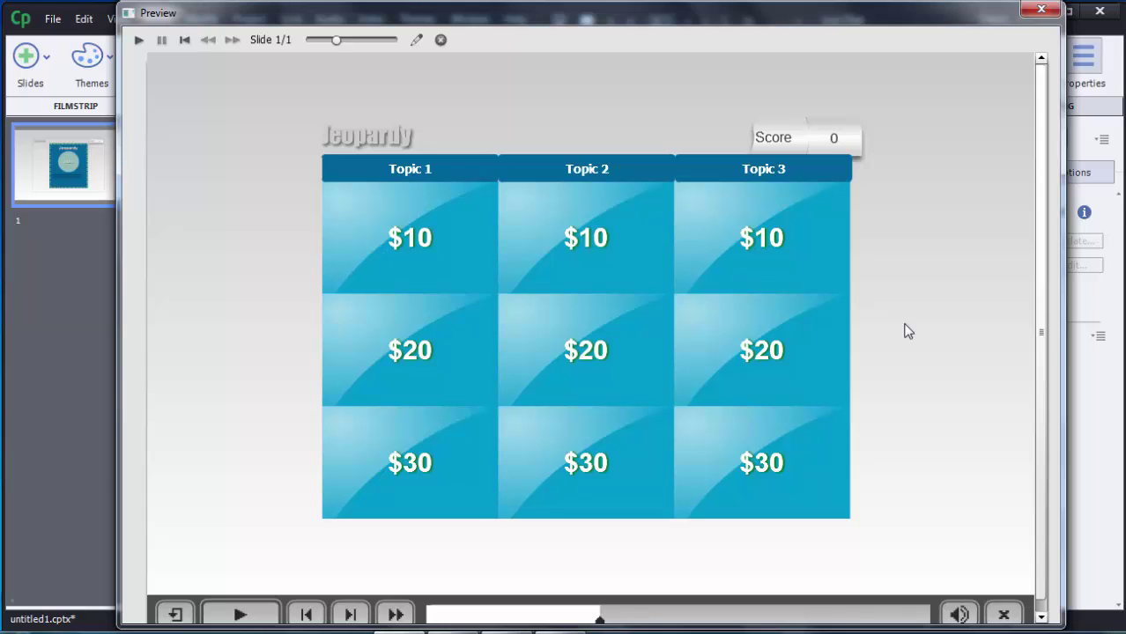
pyautogui.click(402, 176)
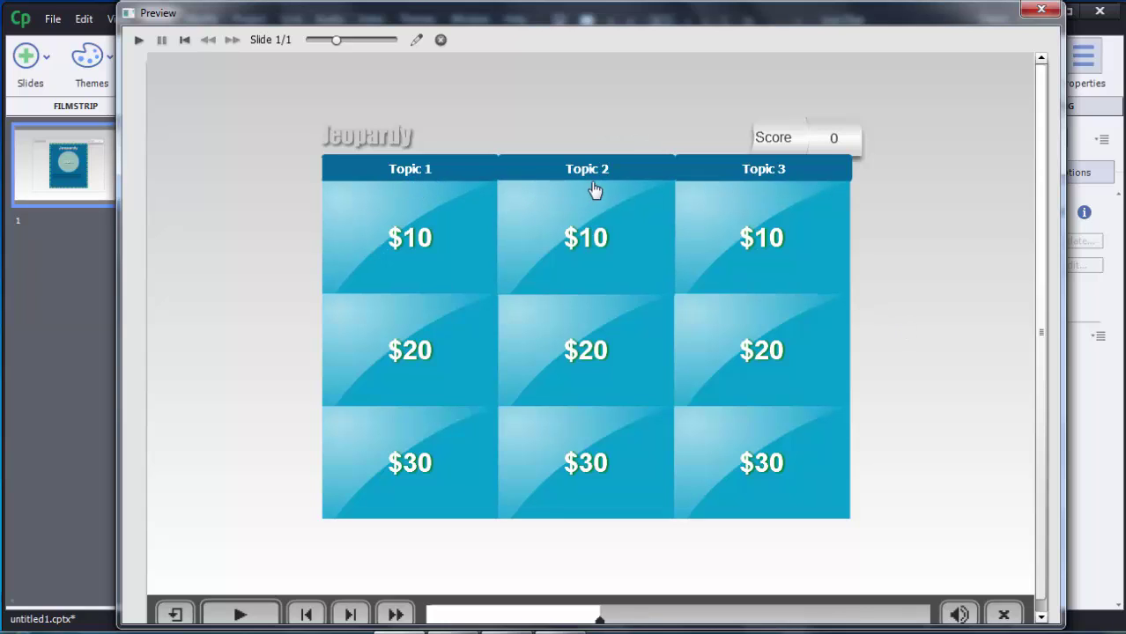
pyautogui.moveTo(441, 185)
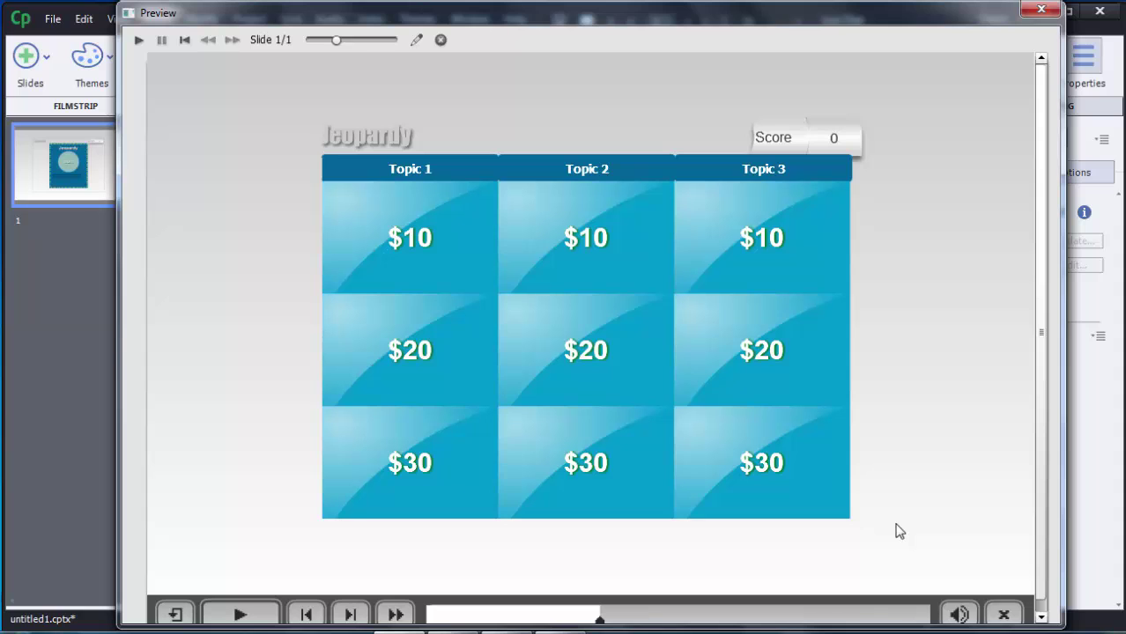
# Close the preview, delete the sample Jeopardy widget, and briefly check the Notepad math questions.
pyautogui.click(1040, 9)
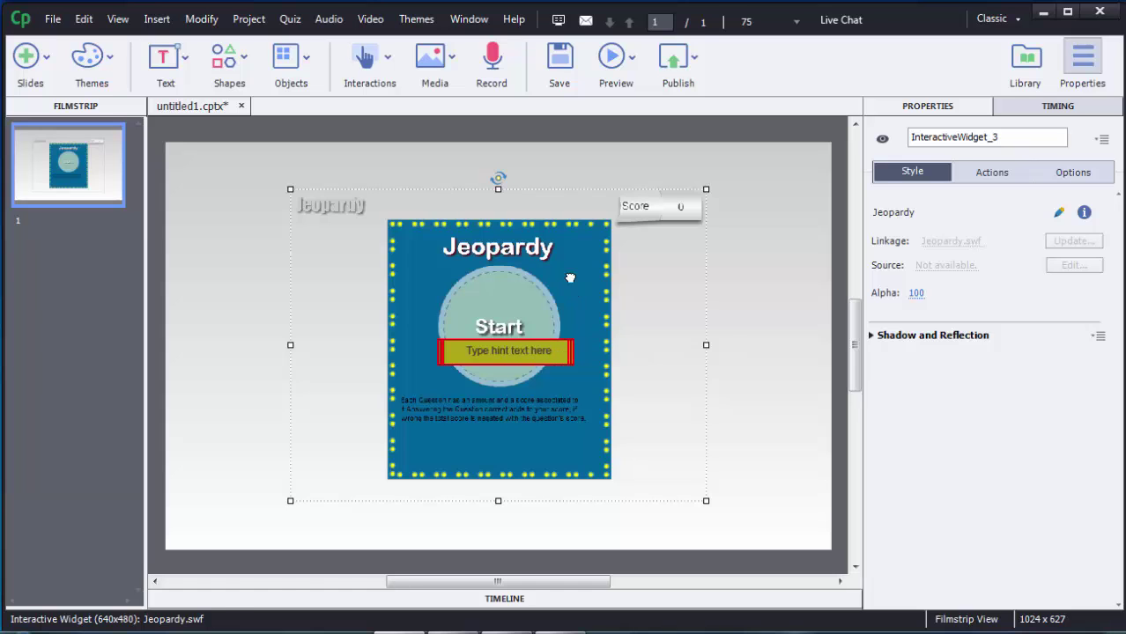
pyautogui.press('Delete')
pyautogui.press('Return')
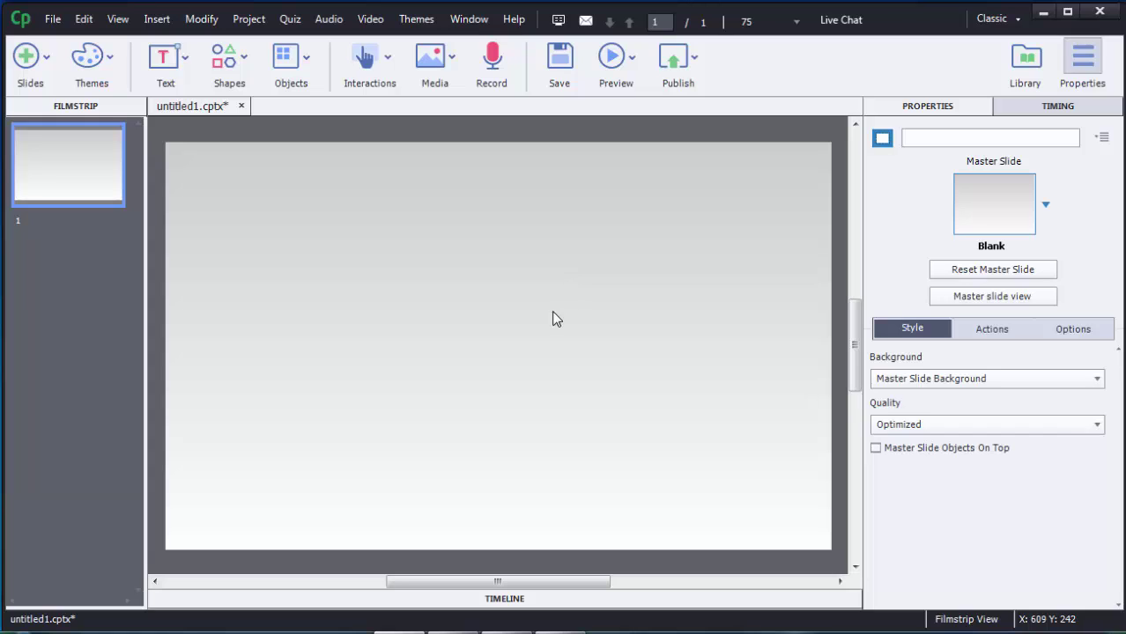
pyautogui.click(452, 632)
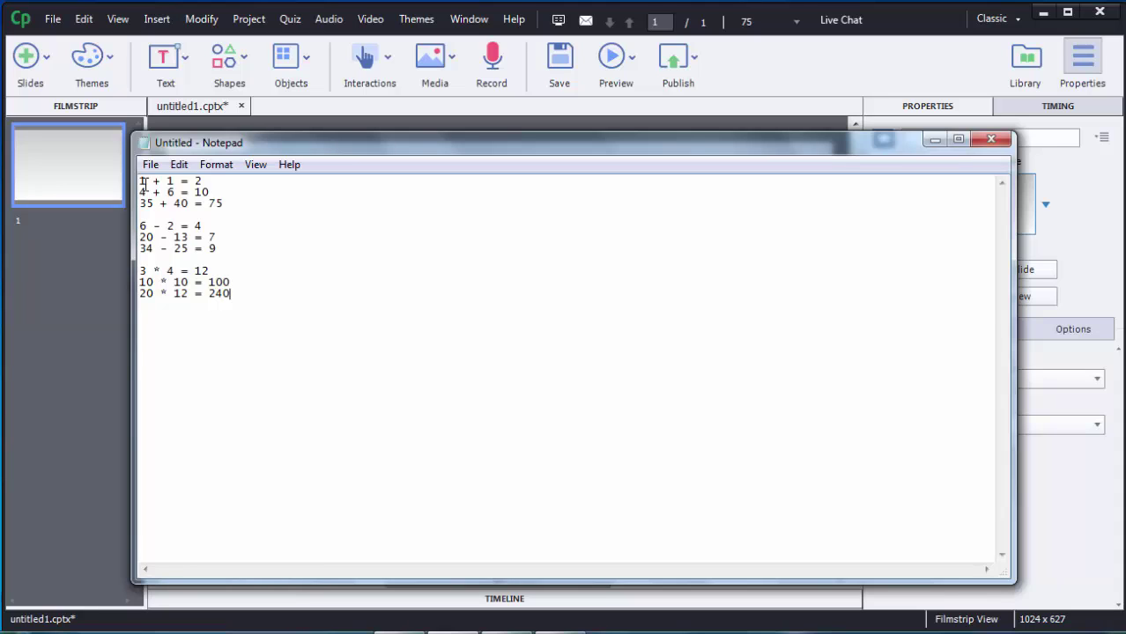
pyautogui.click(933, 139)
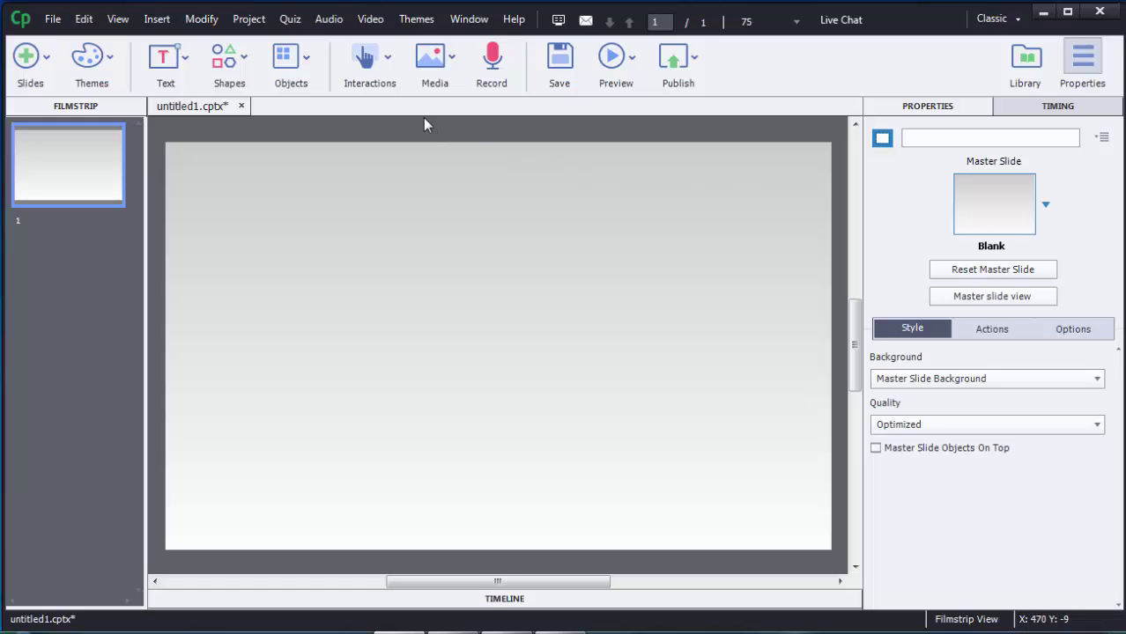
# Insert the Jeopardy widget from Interactions > Learning Interactions onto the blank slide.
pyautogui.click(385, 78)
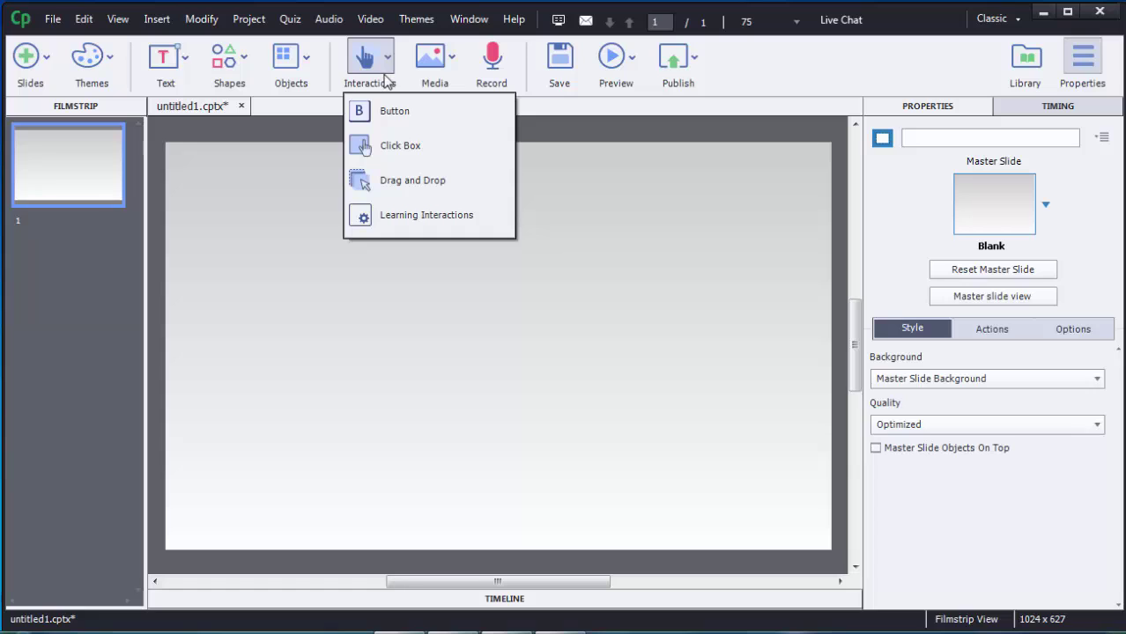
pyautogui.click(398, 228)
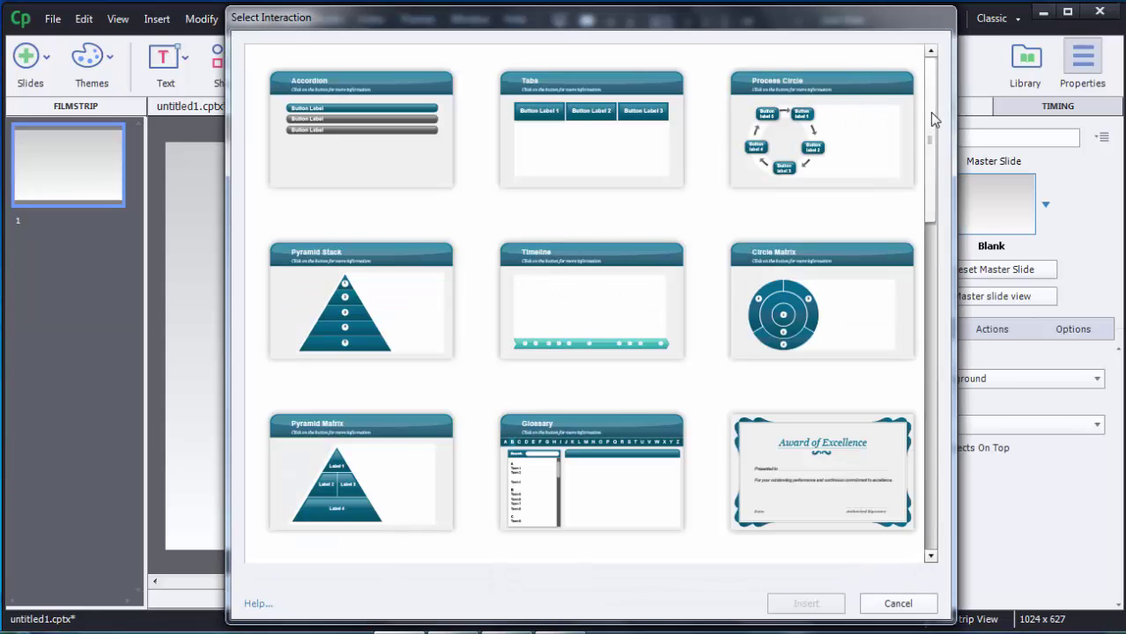
pyautogui.moveTo(927, 110); pyautogui.dragTo(930, 322)
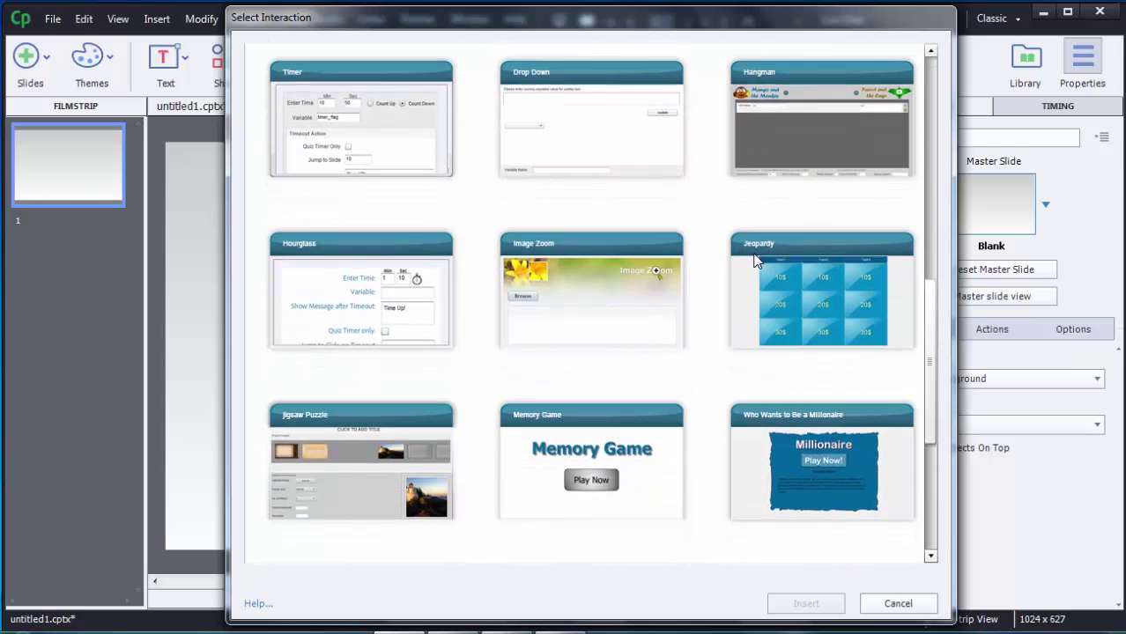
pyautogui.click(852, 293)
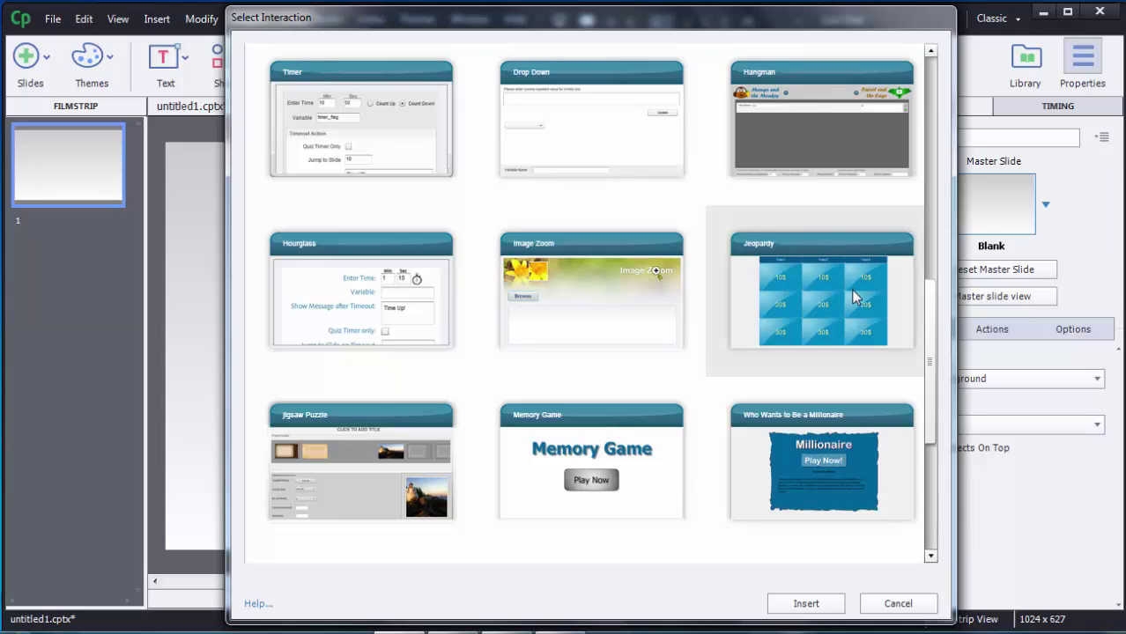
pyautogui.click(808, 606)
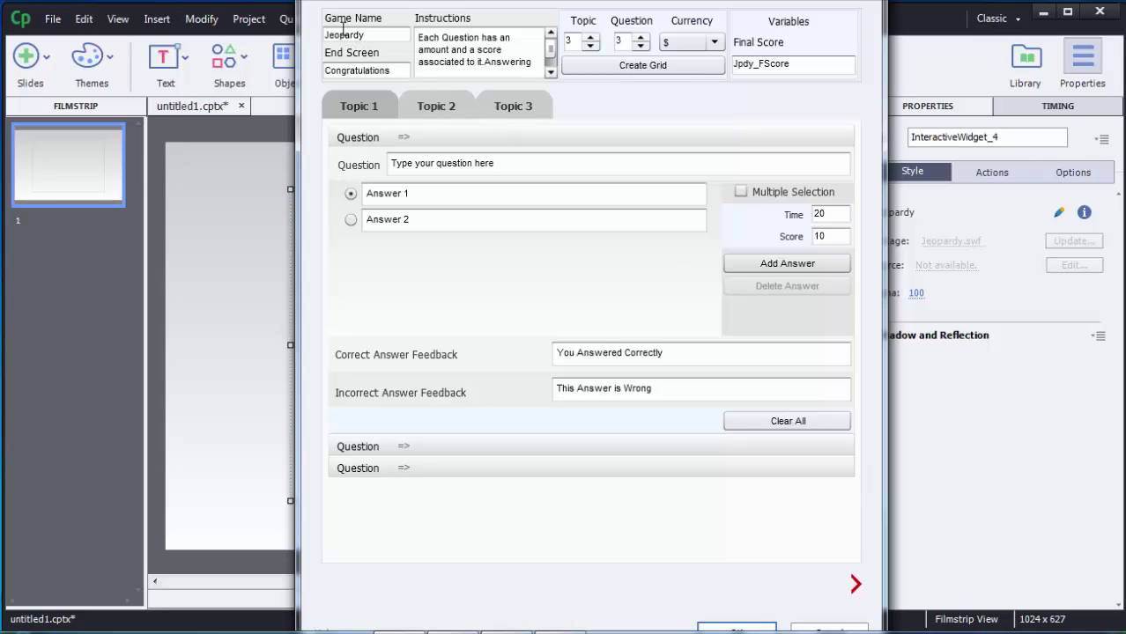
# Rename the game to 'Math Quiz' and change the end-screen text to 'Congrats'.
pyautogui.moveTo(377, 34); pyautogui.dragTo(281, 39)
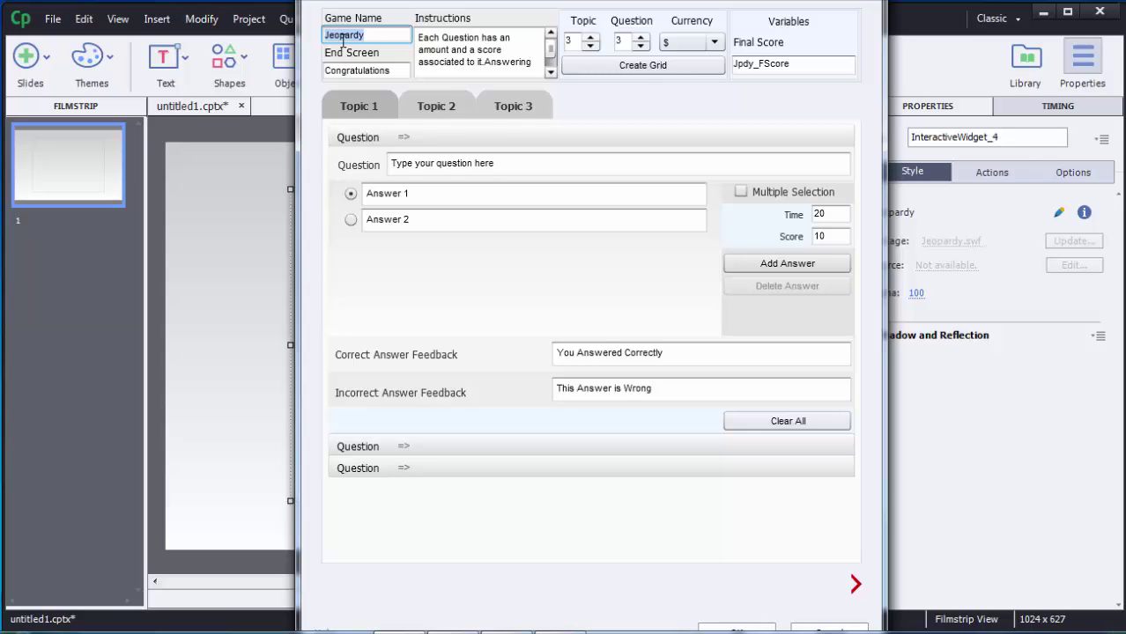
pyautogui.write('Math Quiz')
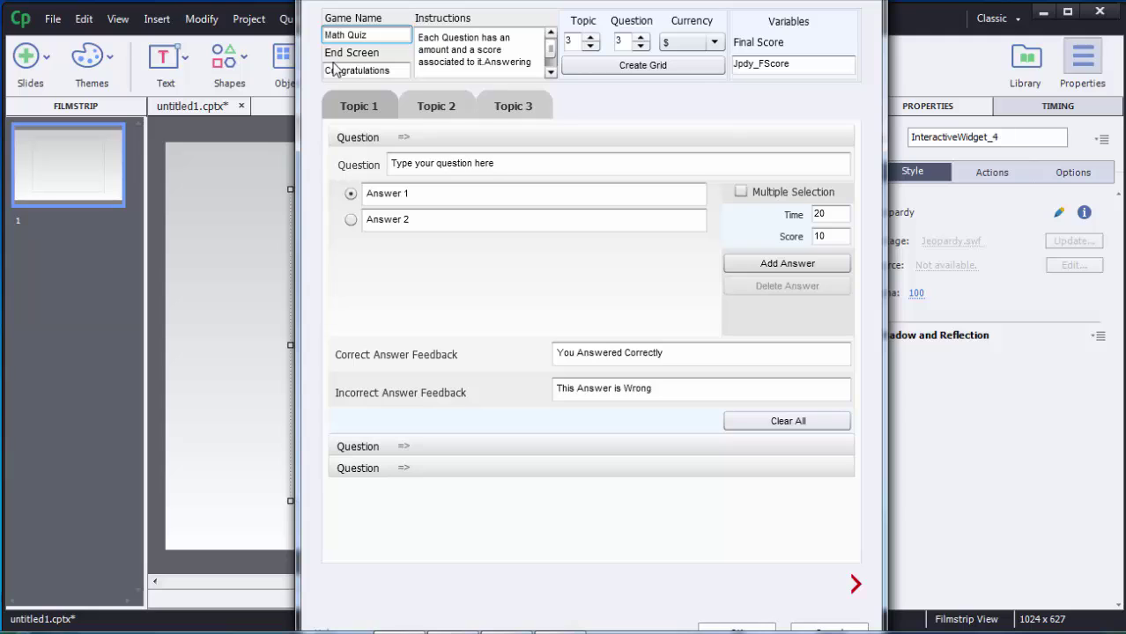
pyautogui.moveTo(393, 71); pyautogui.dragTo(320, 69)
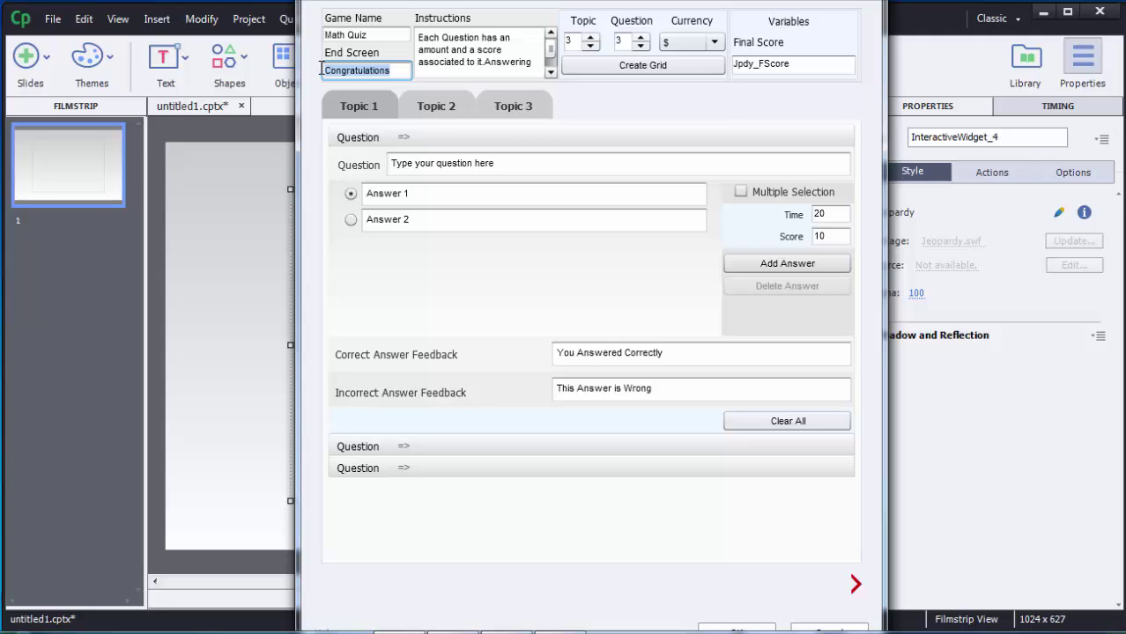
pyautogui.write('Cong')
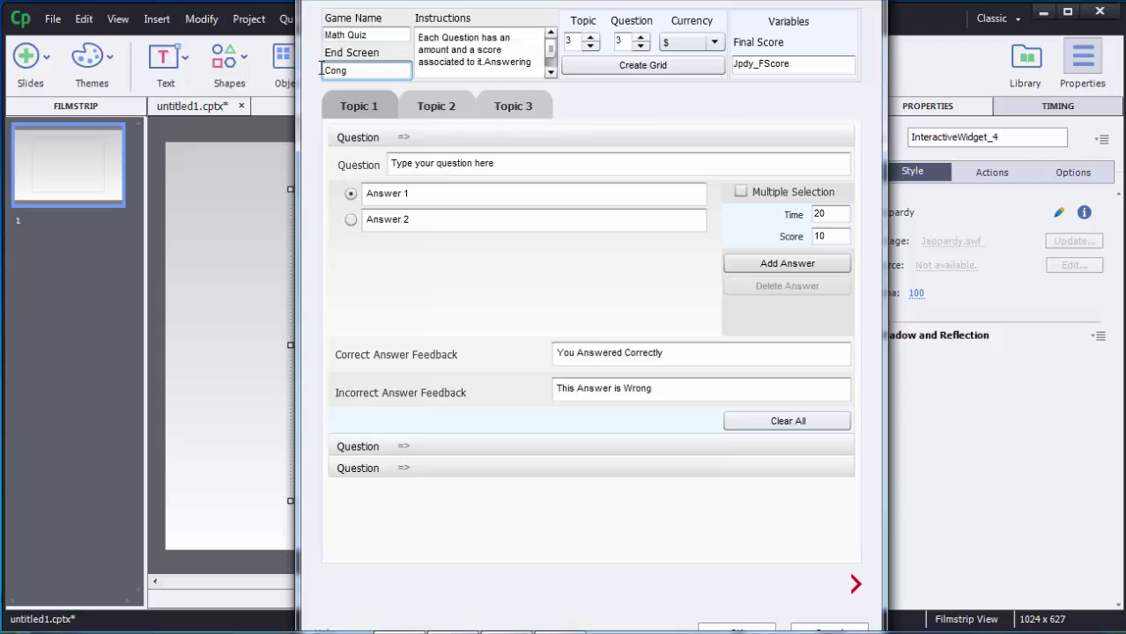
pyautogui.write('rats')
pyautogui.click(460, 50)
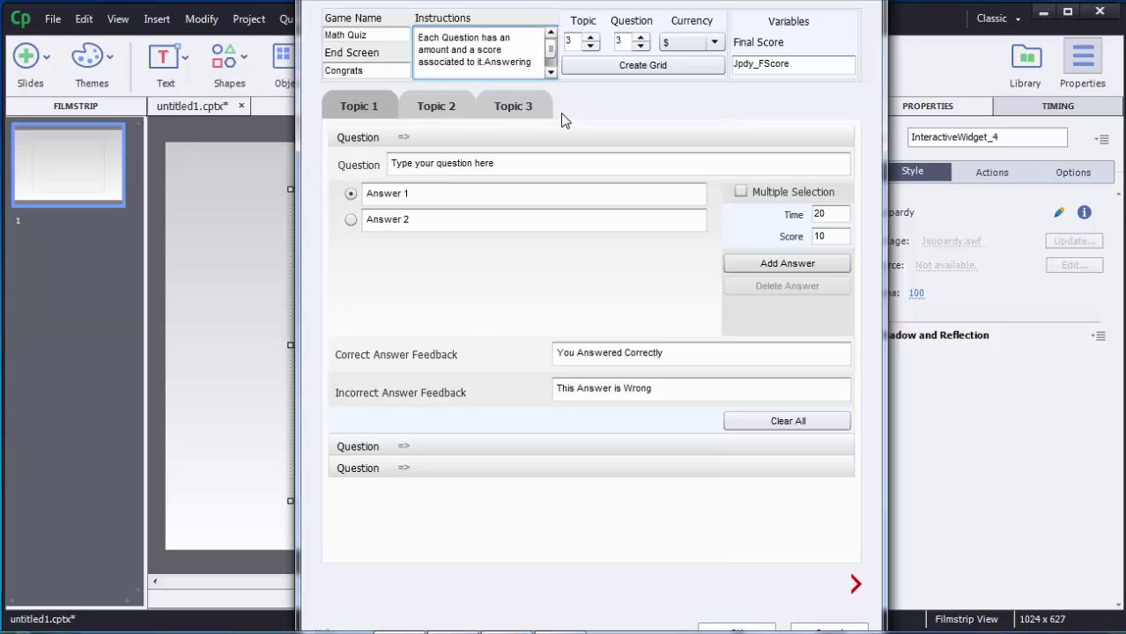
# Raise the topic and questions-per-topic counts to 7 and rebuild the grid.
pyautogui.click(589, 39)
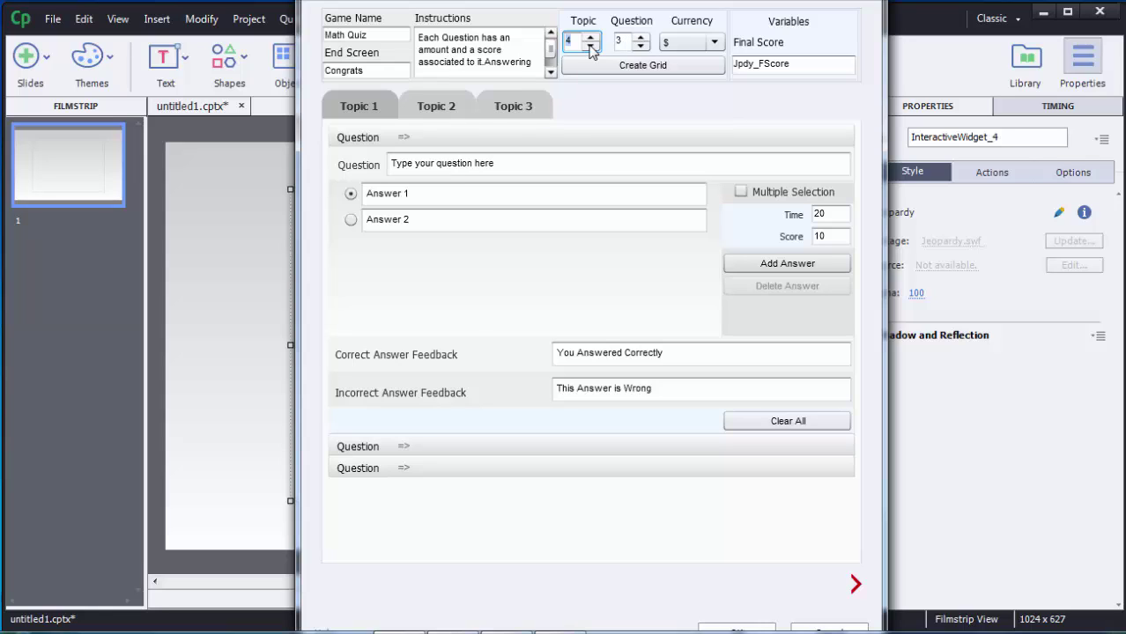
pyautogui.click(590, 38)
pyautogui.click(590, 38)
pyautogui.click(590, 37)
pyautogui.doubleClick(641, 39)
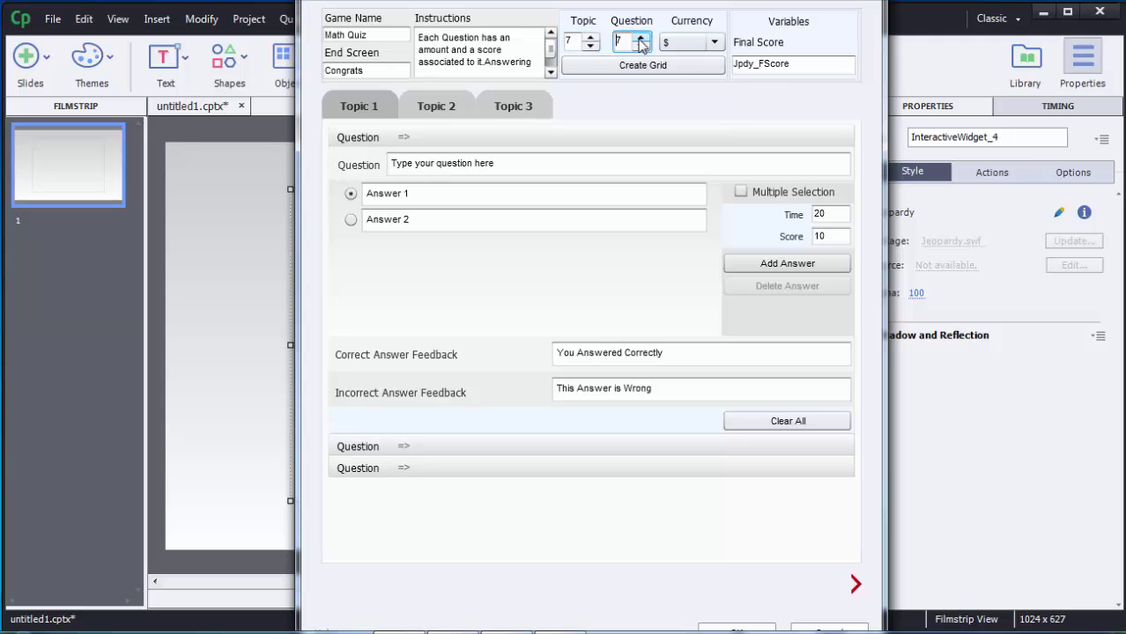
pyautogui.doubleClick(620, 44)
pyautogui.click(679, 74)
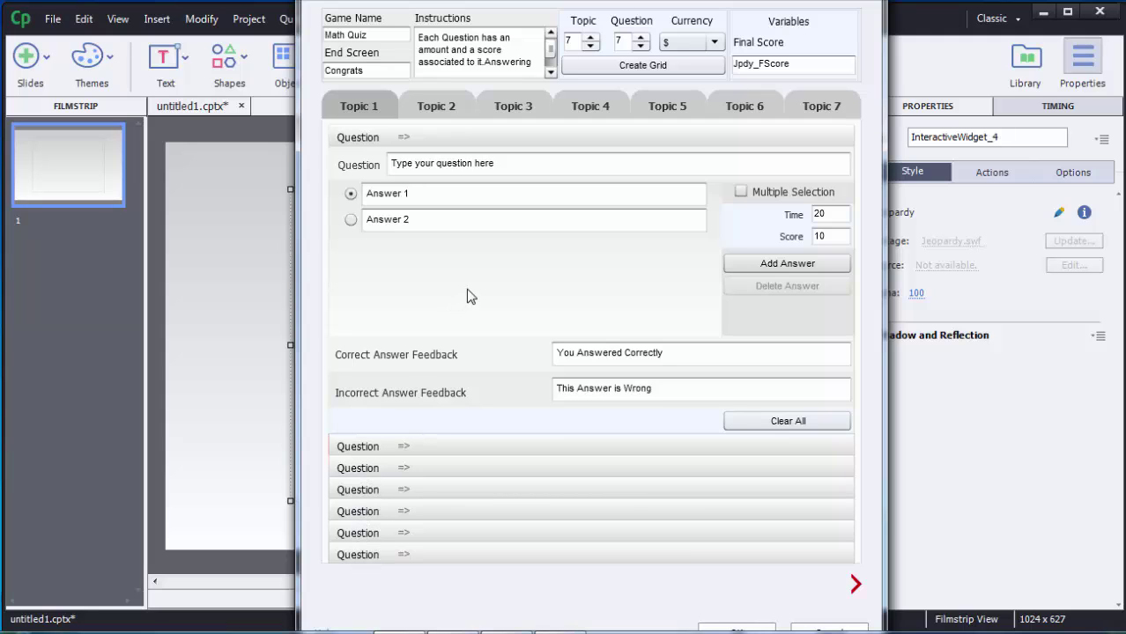
# After checking the math notes, set Topics to 3 and Questions per topic to 3.
pyautogui.click(513, 630)
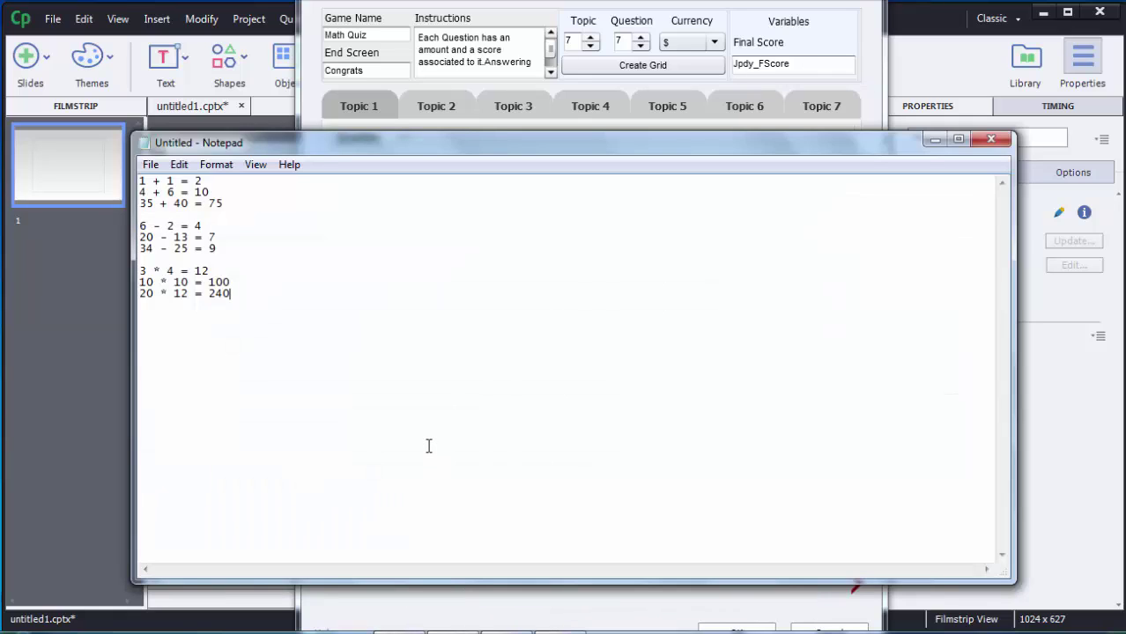
pyautogui.click(934, 140)
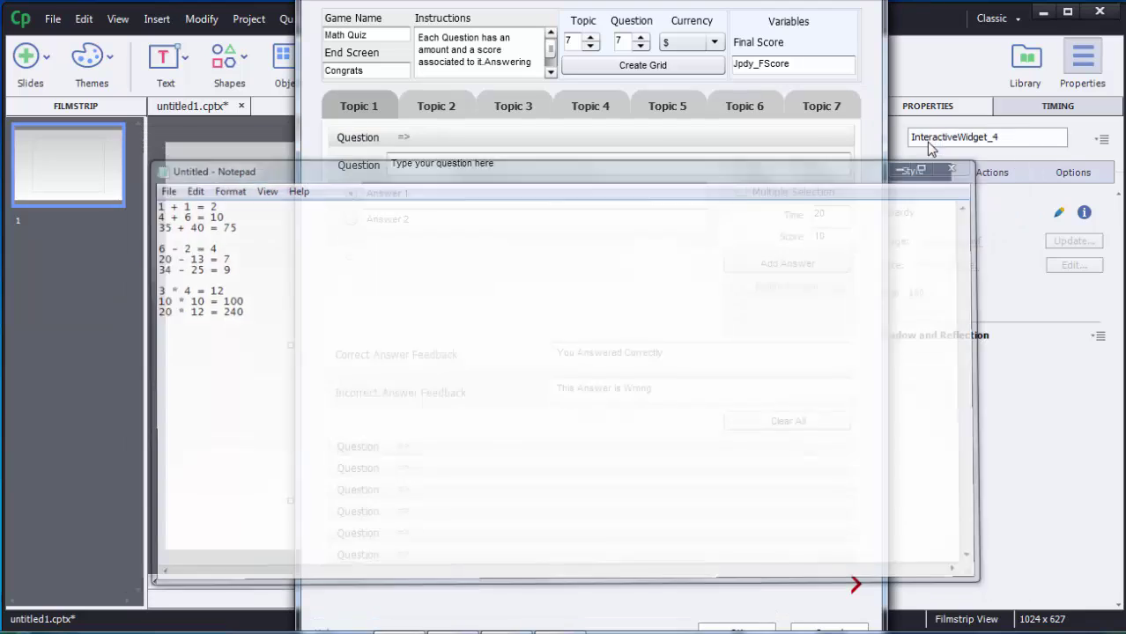
pyautogui.click(567, 41)
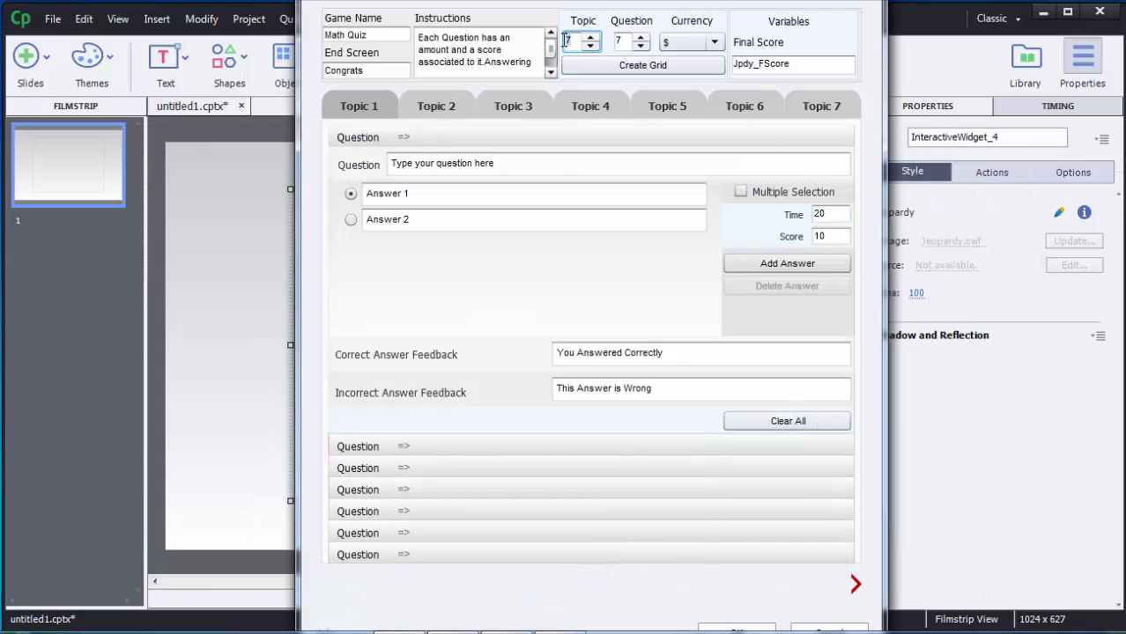
pyautogui.write('3')
pyautogui.press('Tab')
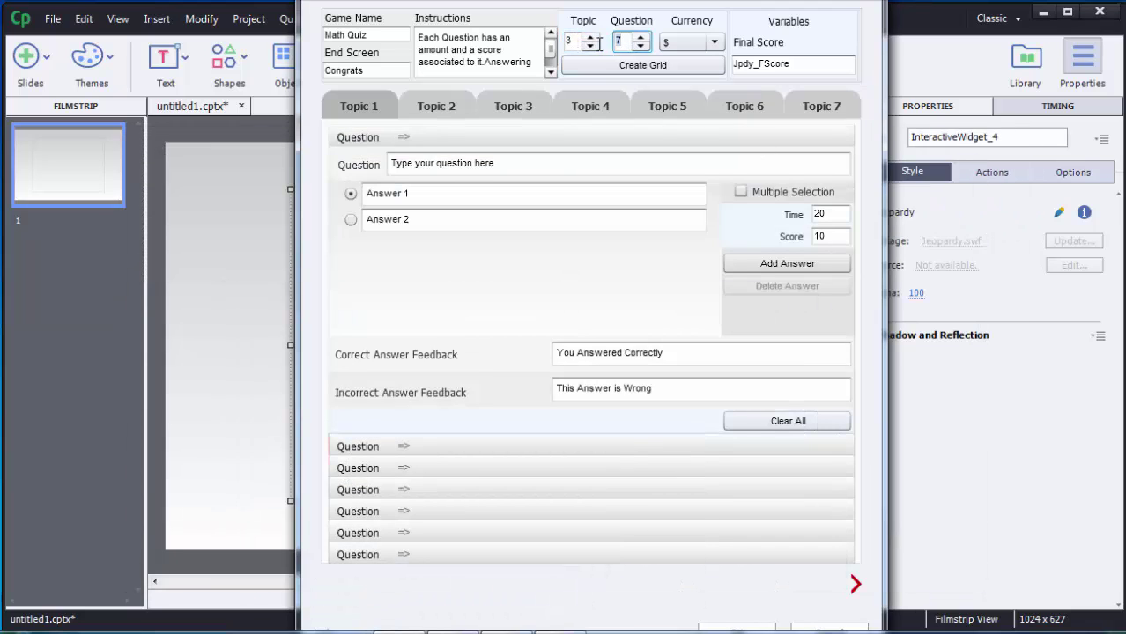
pyautogui.write('3')
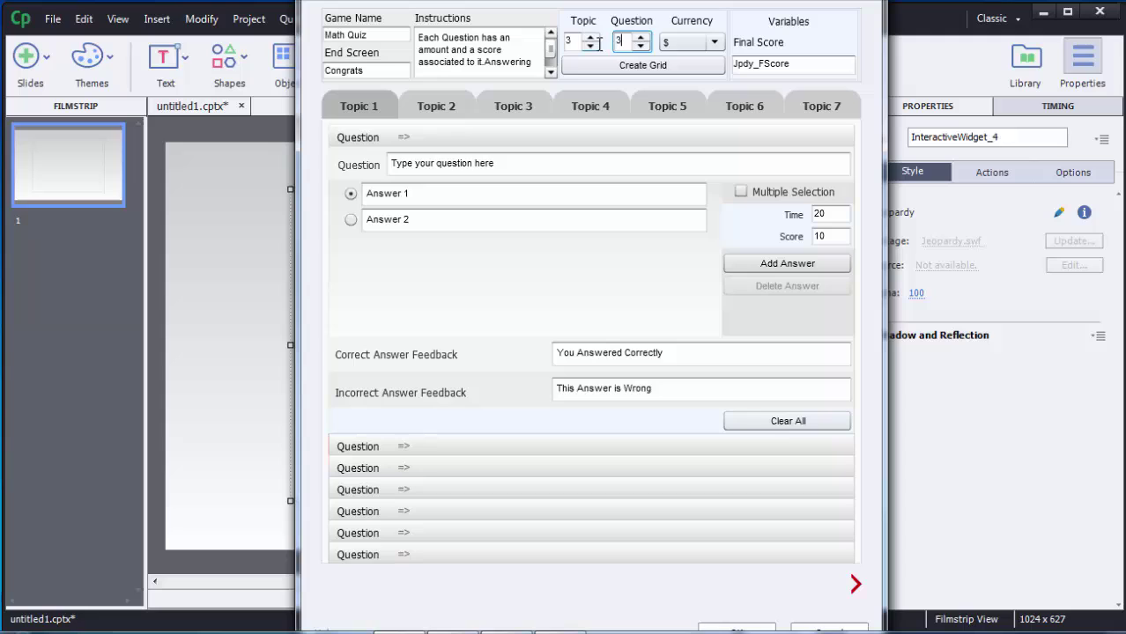
# Keep the dollar sign ($) as the quiz currency.
pyautogui.click(714, 46)
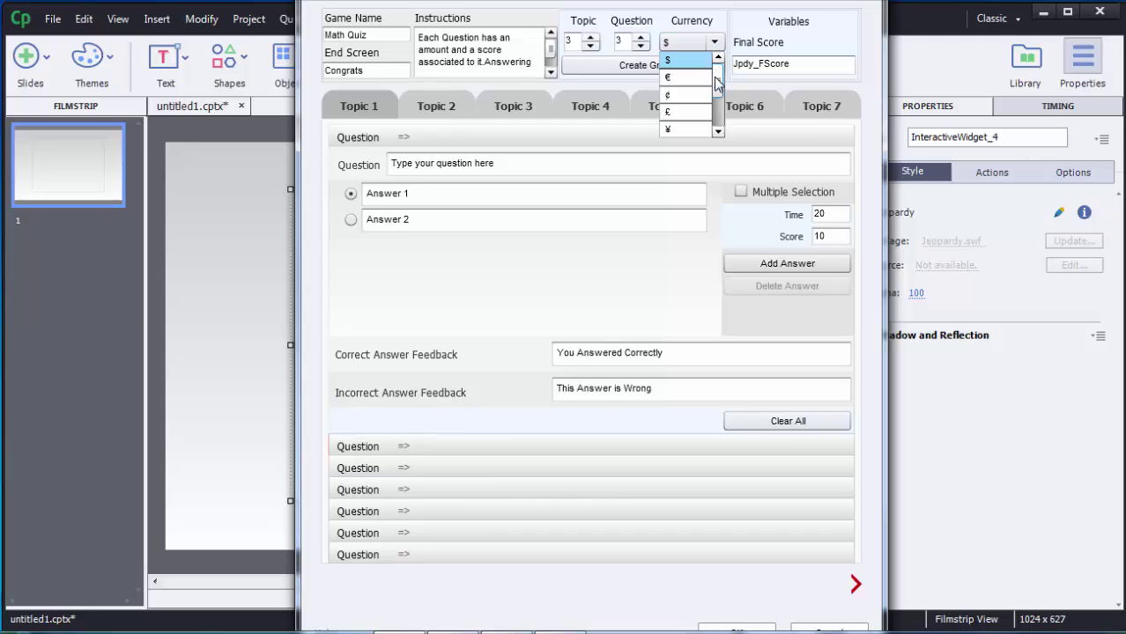
pyautogui.moveTo(716, 83); pyautogui.dragTo(716, 110)
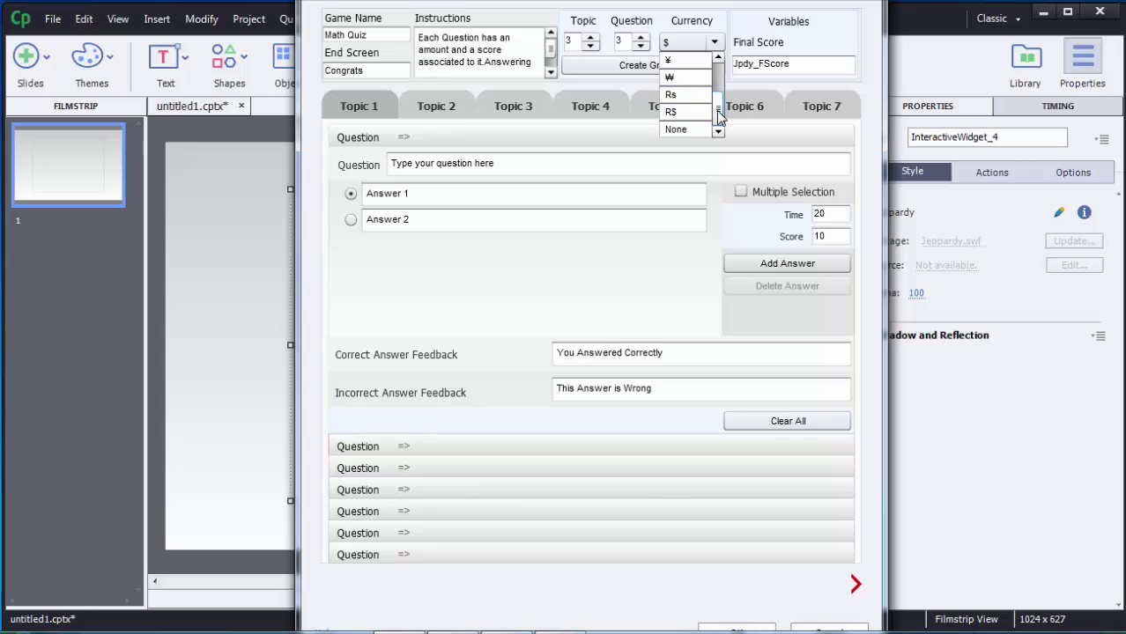
pyautogui.moveTo(718, 113); pyautogui.dragTo(718, 77)
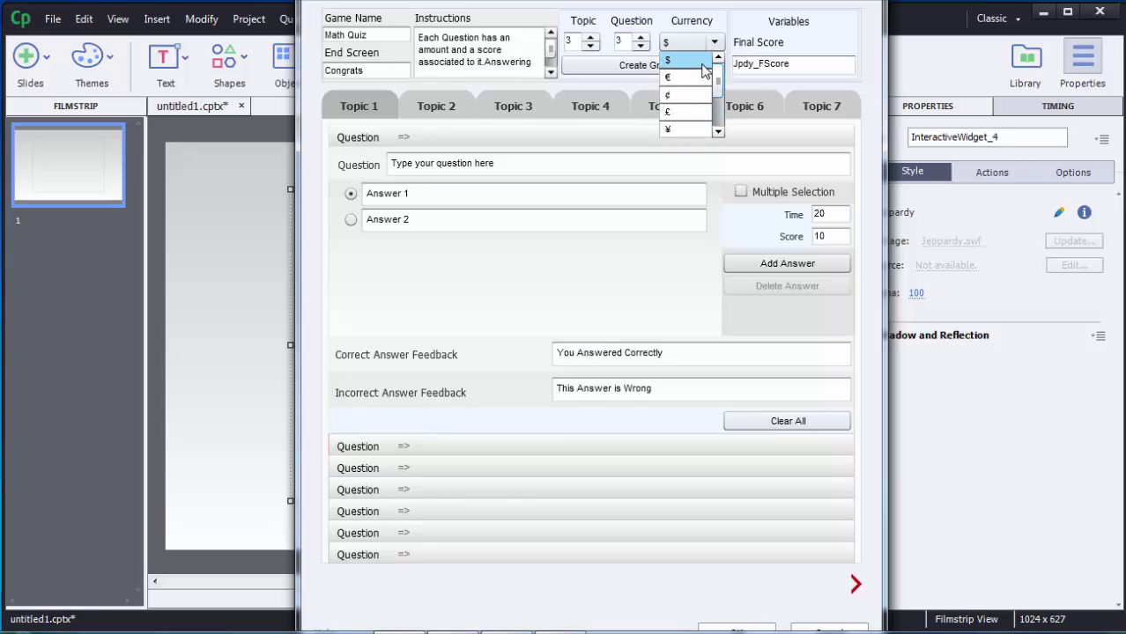
pyautogui.click(681, 63)
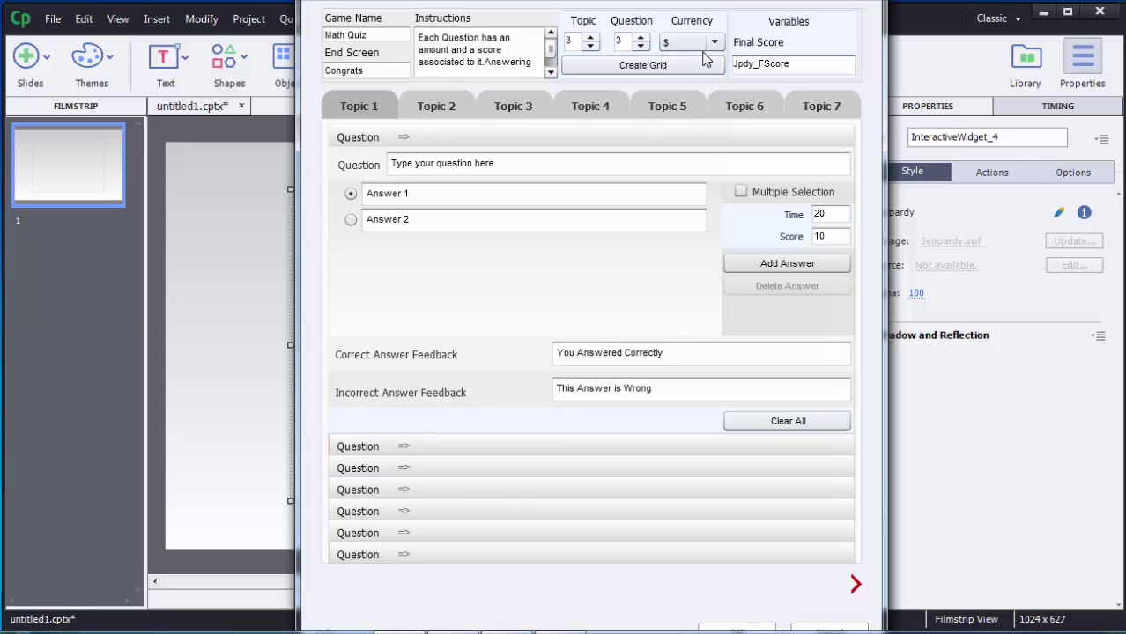
# Create the 3×3 grid and expand the questions under Topic 1 and Topic 2.
pyautogui.click(631, 71)
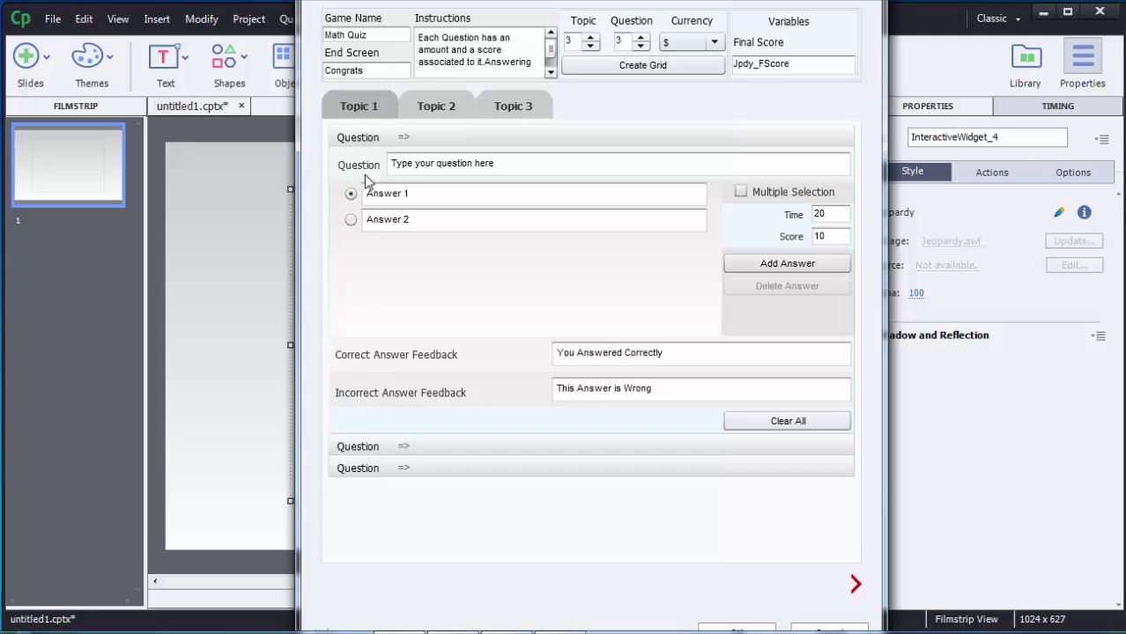
pyautogui.click(368, 446)
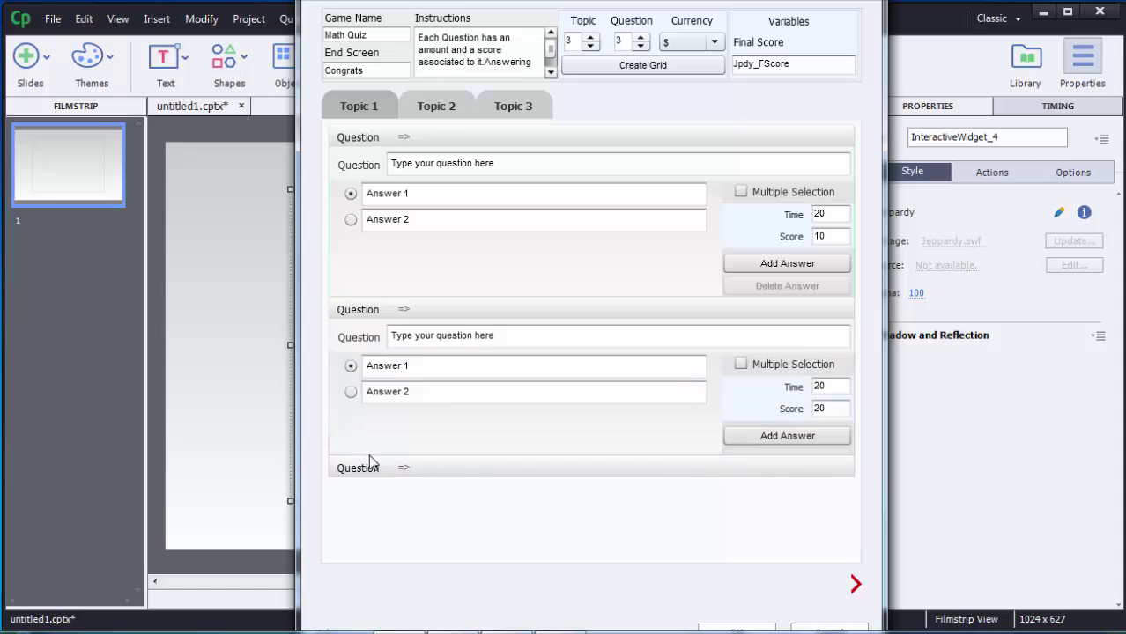
pyautogui.click(371, 468)
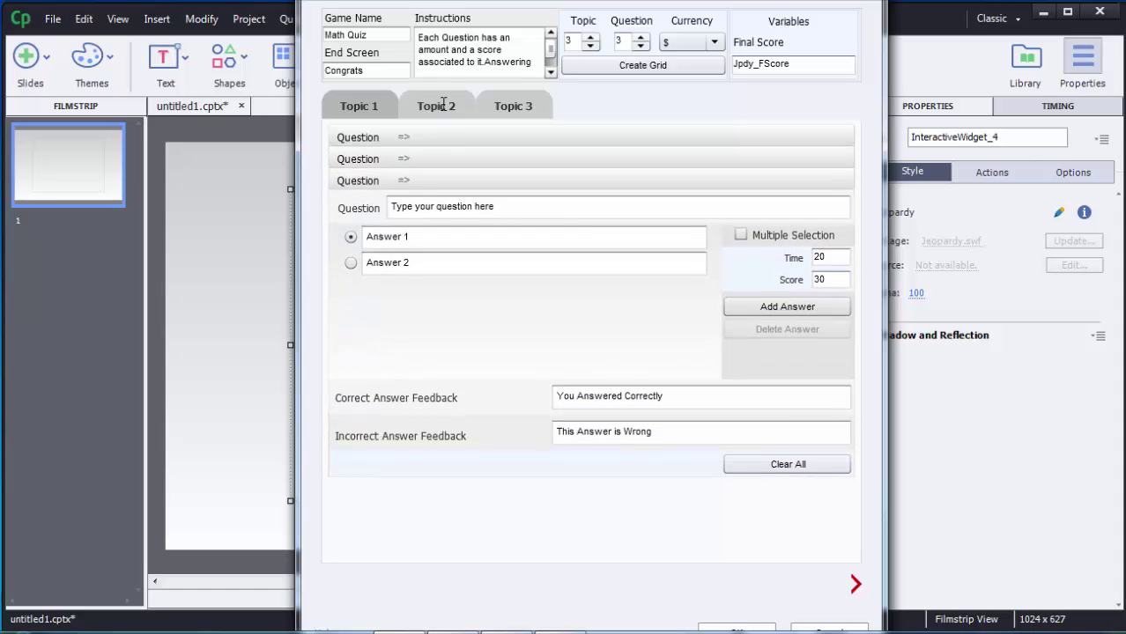
pyautogui.click(443, 106)
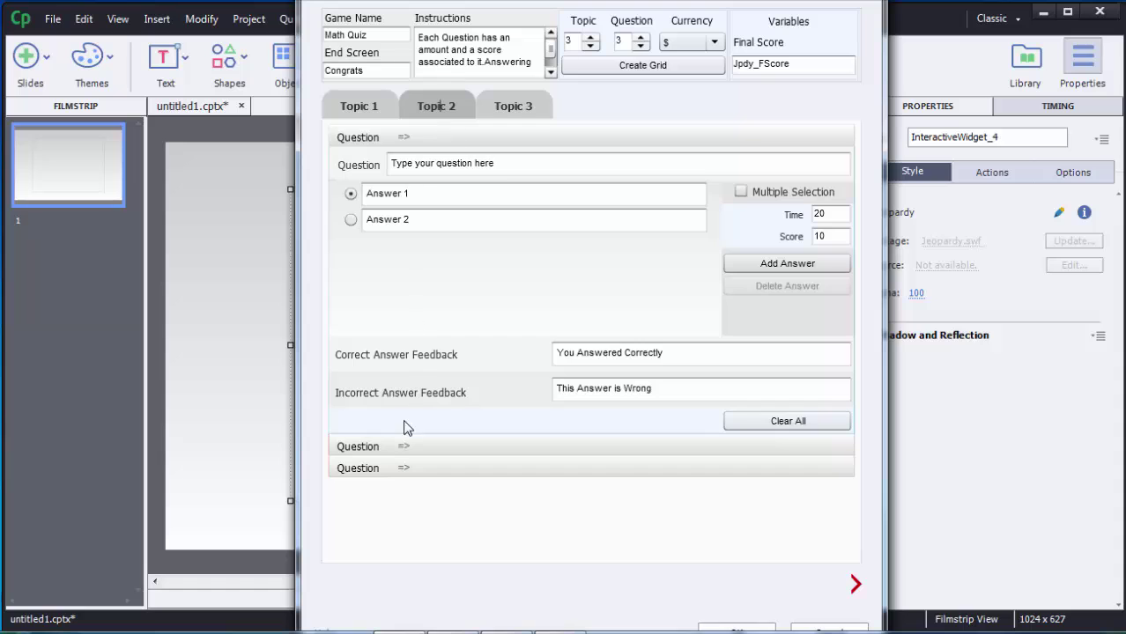
pyautogui.click(402, 445)
pyautogui.click(397, 467)
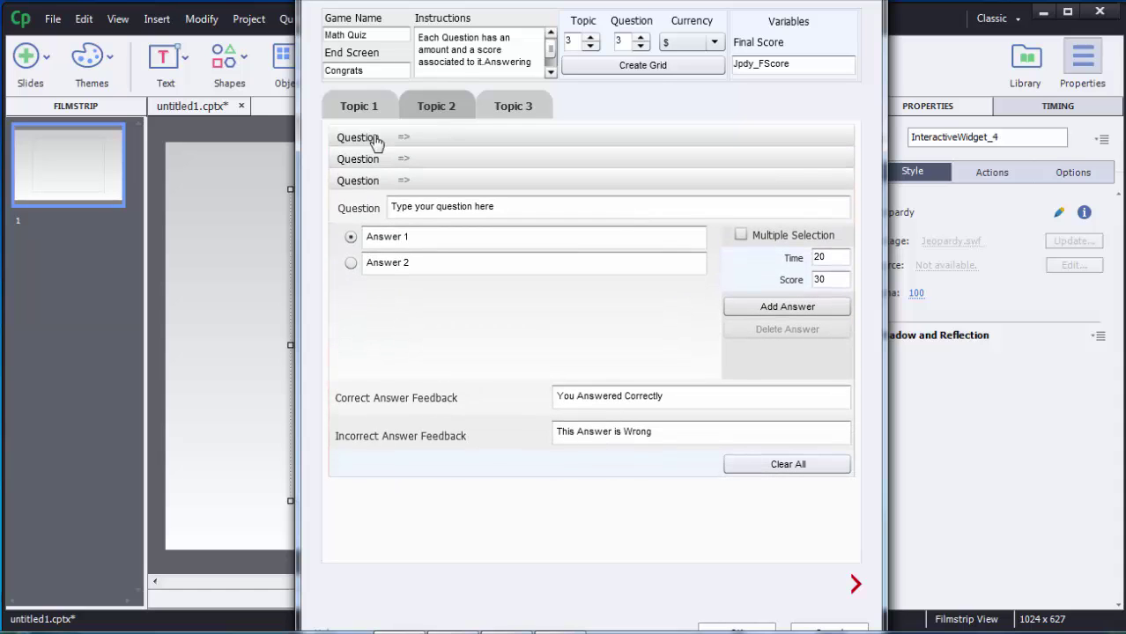
# Return to Topic 1, expand its first question, and select the placeholder question text.
pyautogui.click(368, 107)
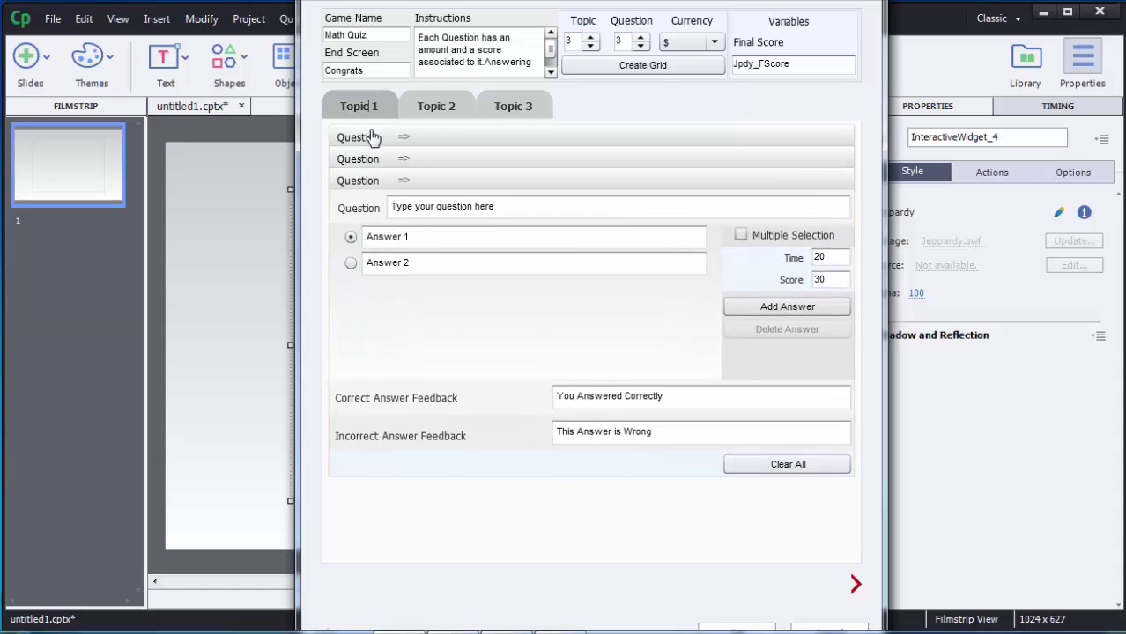
pyautogui.click(372, 137)
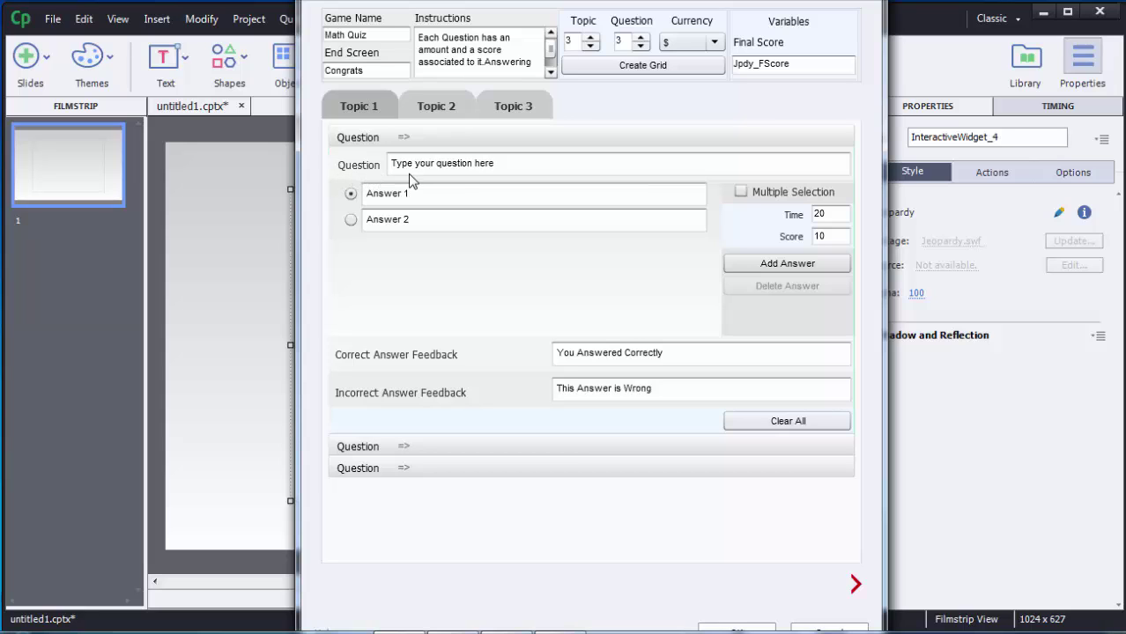
pyautogui.click(470, 170)
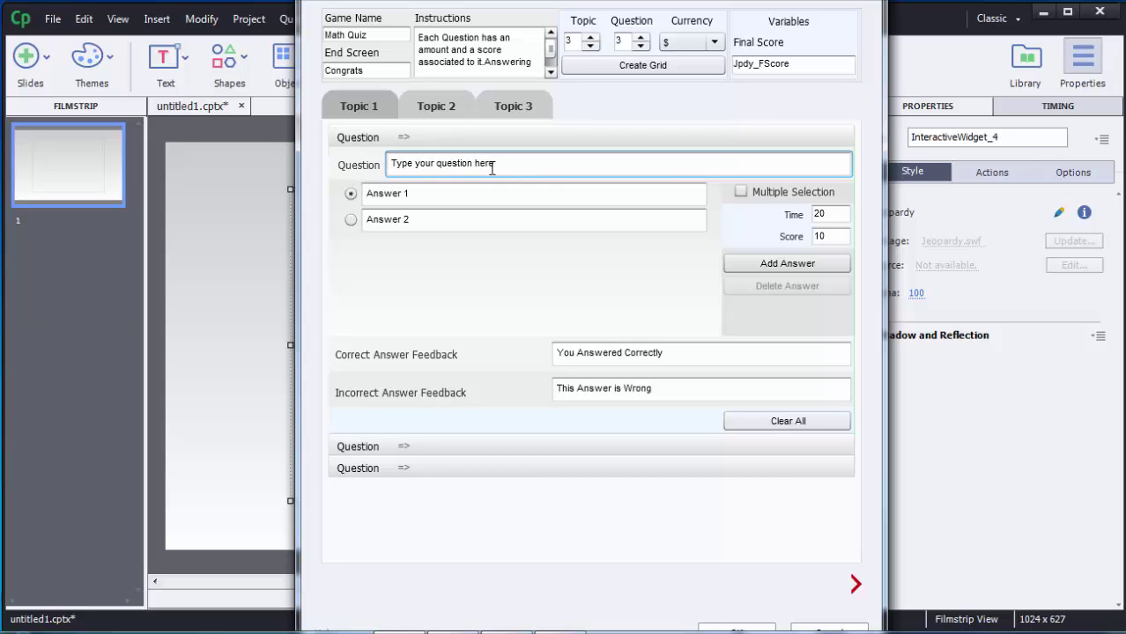
pyautogui.moveTo(500, 166); pyautogui.dragTo(390, 166)
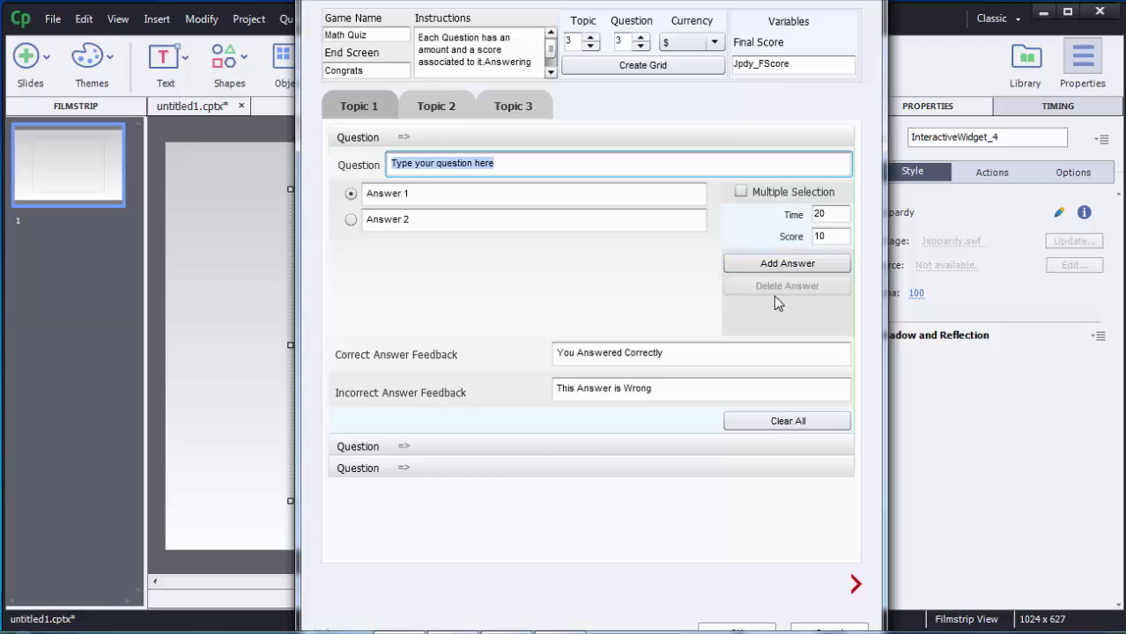
pyautogui.click(775, 266)
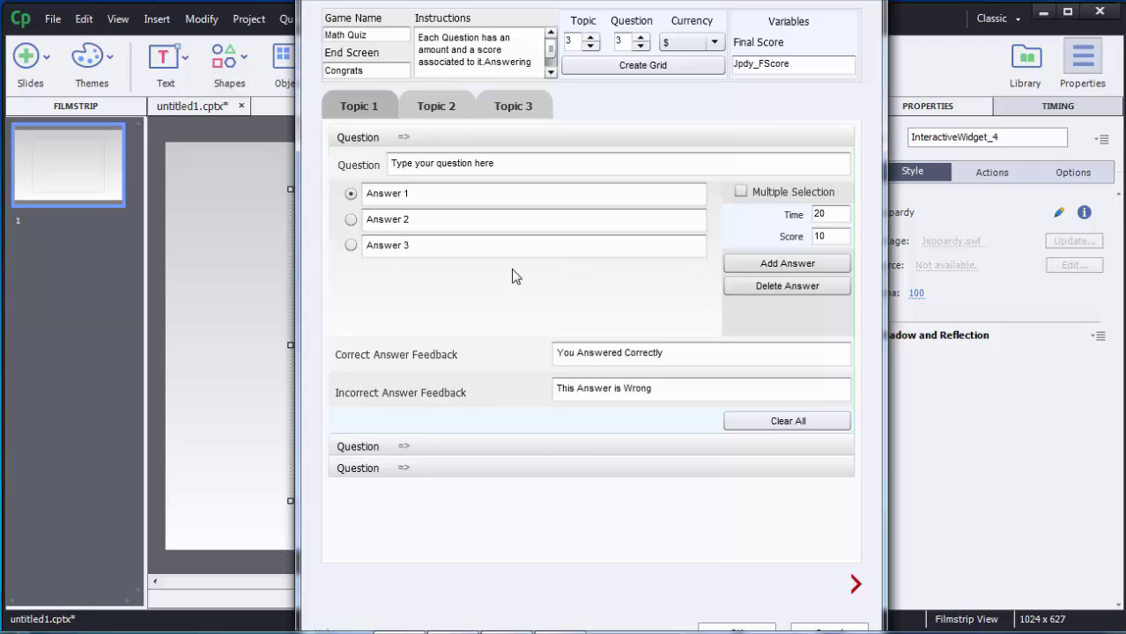
pyautogui.click(767, 295)
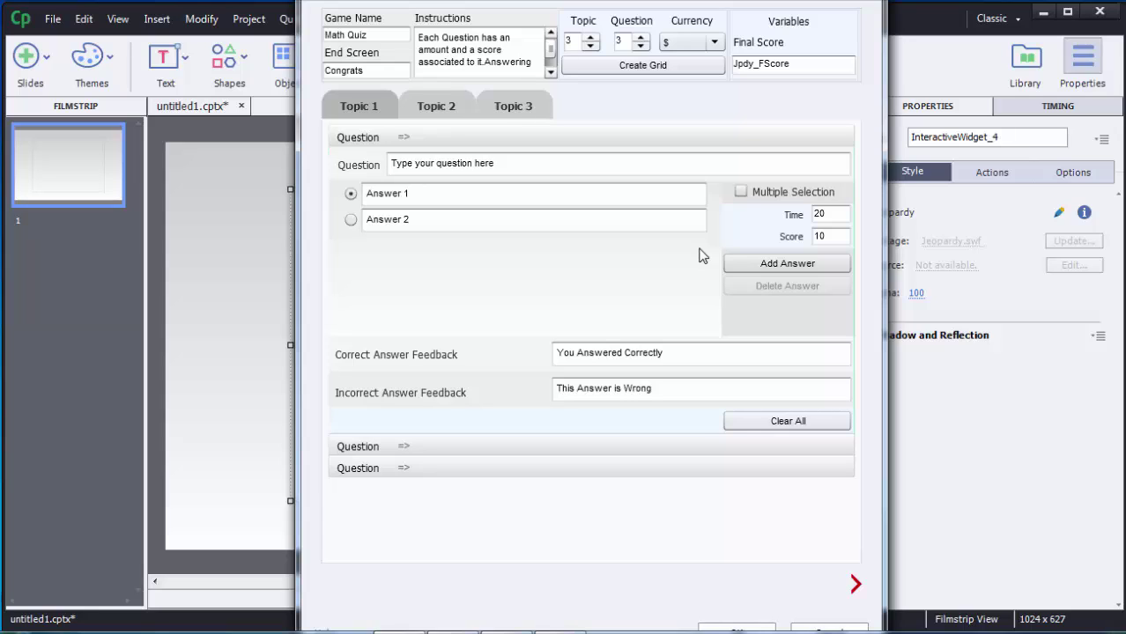
pyautogui.click(742, 193)
pyautogui.click(350, 219)
pyautogui.click(350, 193)
pyautogui.click(350, 219)
pyautogui.click(349, 193)
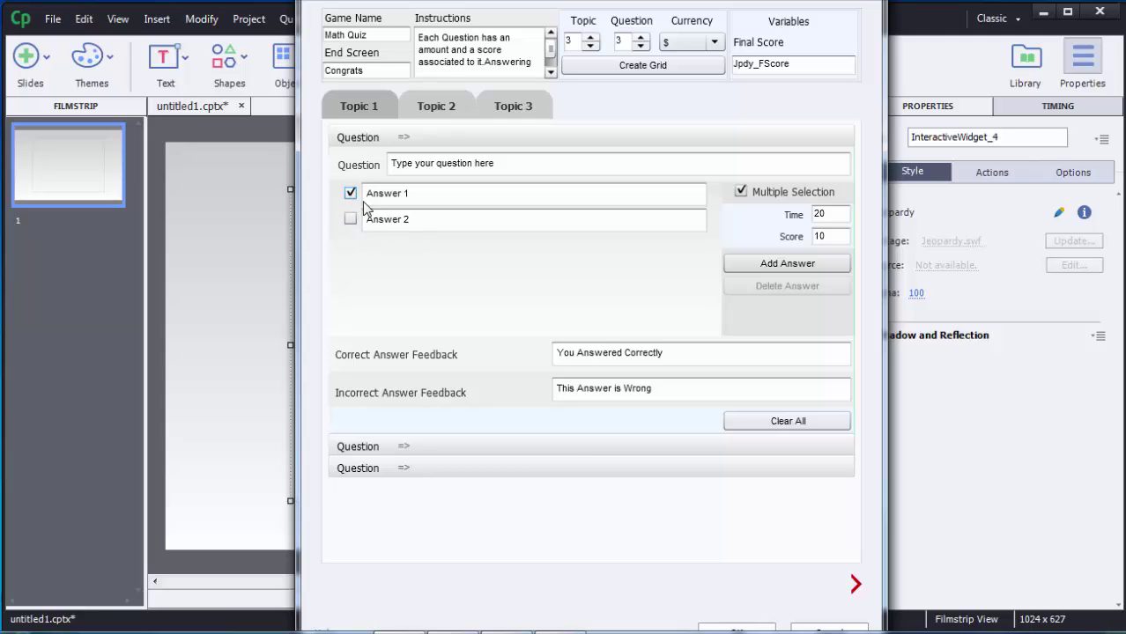
pyautogui.click(742, 193)
pyautogui.click(811, 215)
pyautogui.doubleClick(806, 217)
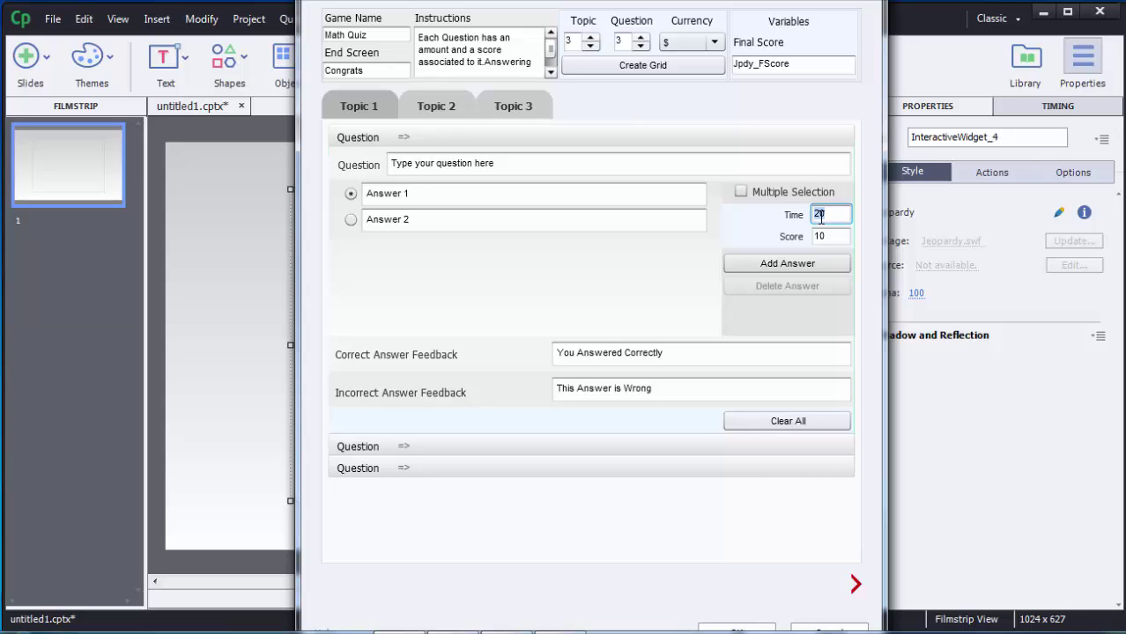
# Set the first question's score to 7 and pick '1 + 1' from the Notepad math list.
pyautogui.press('Tab')
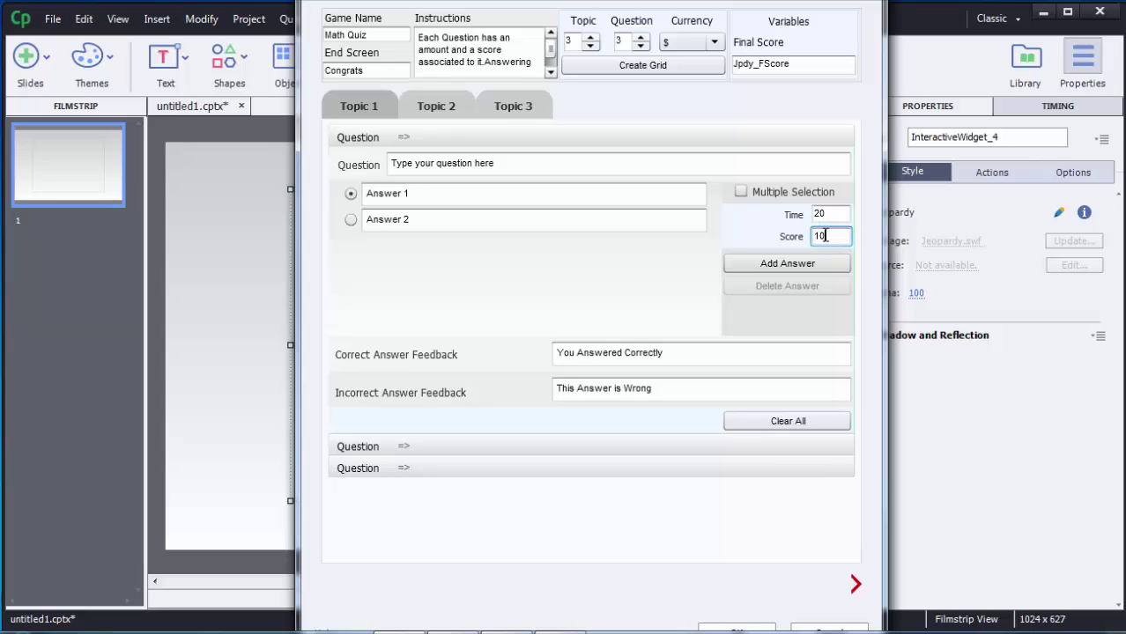
pyautogui.write('7')
pyautogui.hotkey('alt', 'Tab')
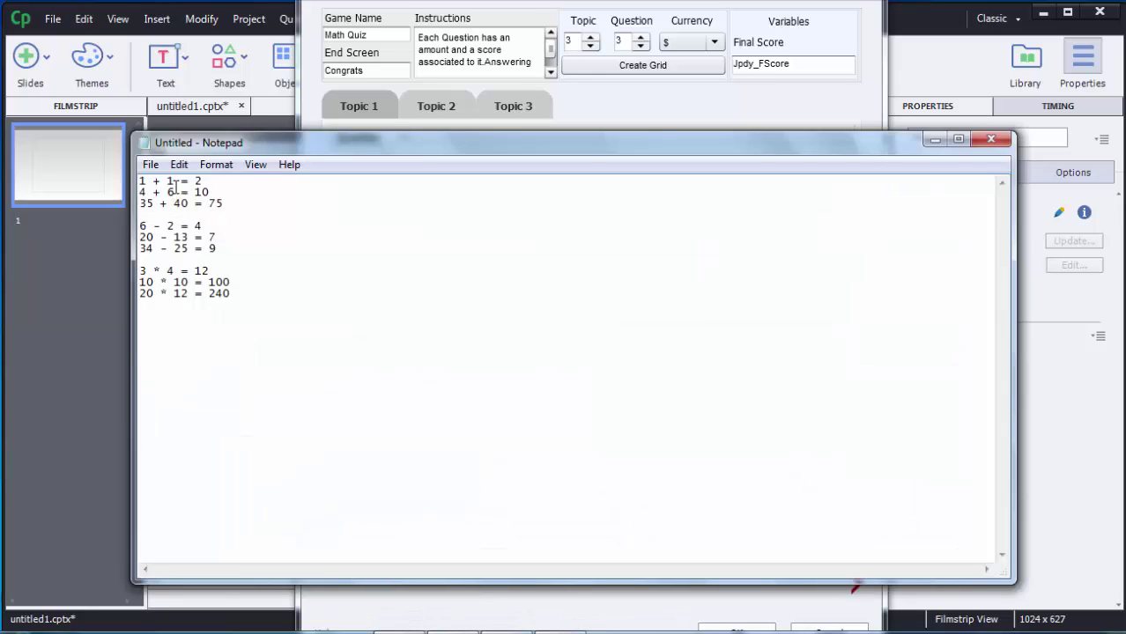
pyautogui.moveTo(174, 182); pyautogui.dragTo(139, 185)
pyautogui.hotkey('ctrl', 'c')
pyautogui.click(935, 139)
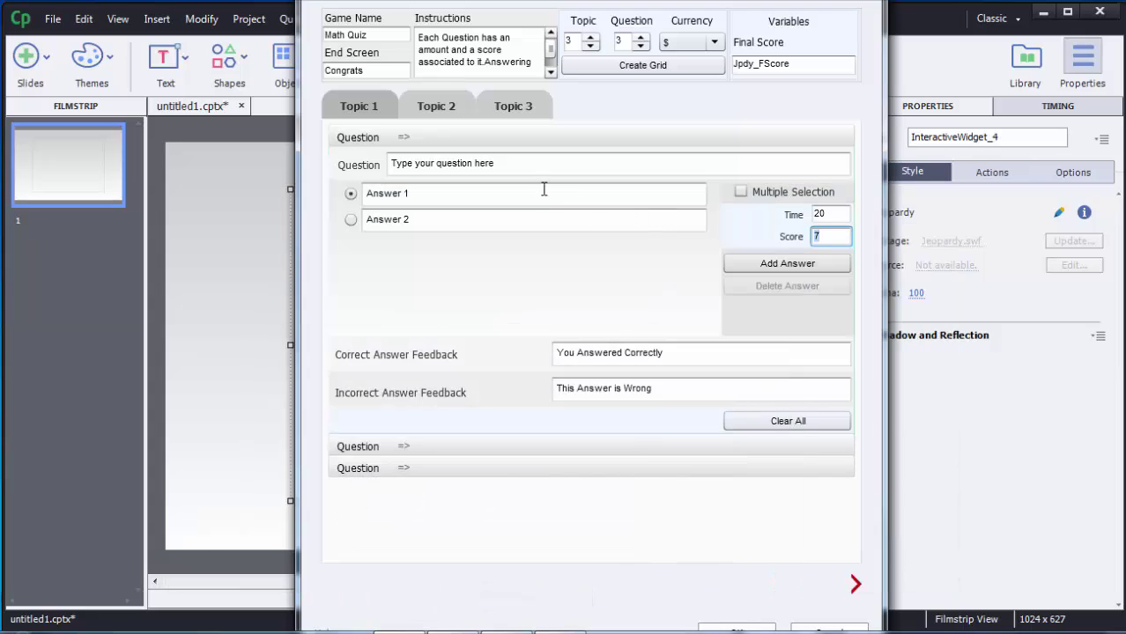
pyautogui.moveTo(533, 167); pyautogui.dragTo(367, 166)
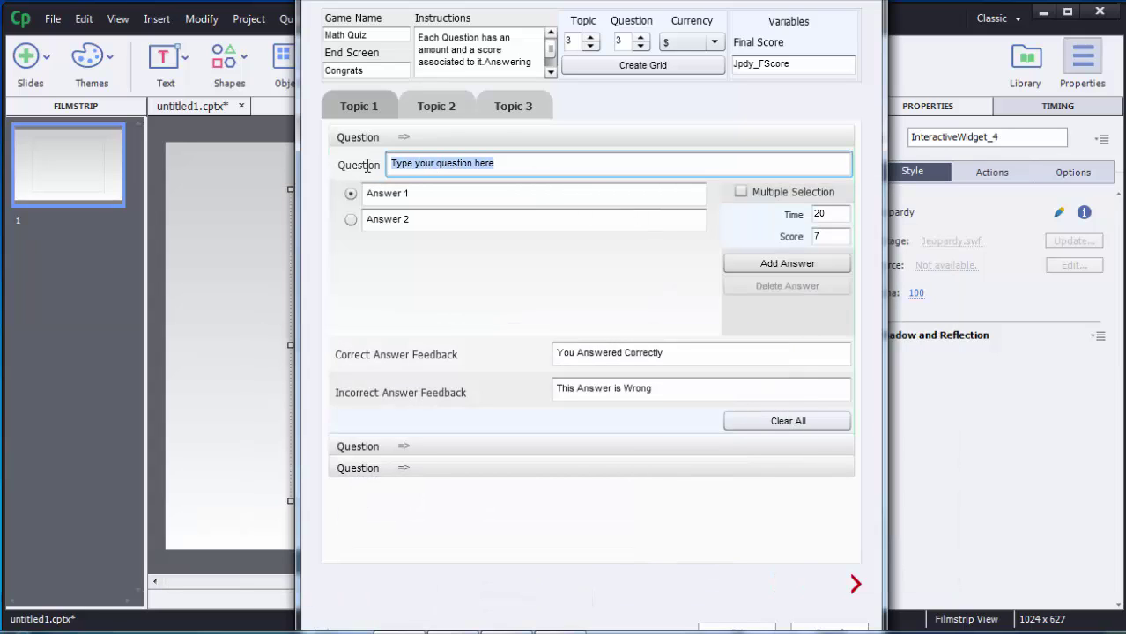
# Make the question '1 + 1 = ?' with first two answers 4 and 5.
pyautogui.hotkey('ctrl', 'v')
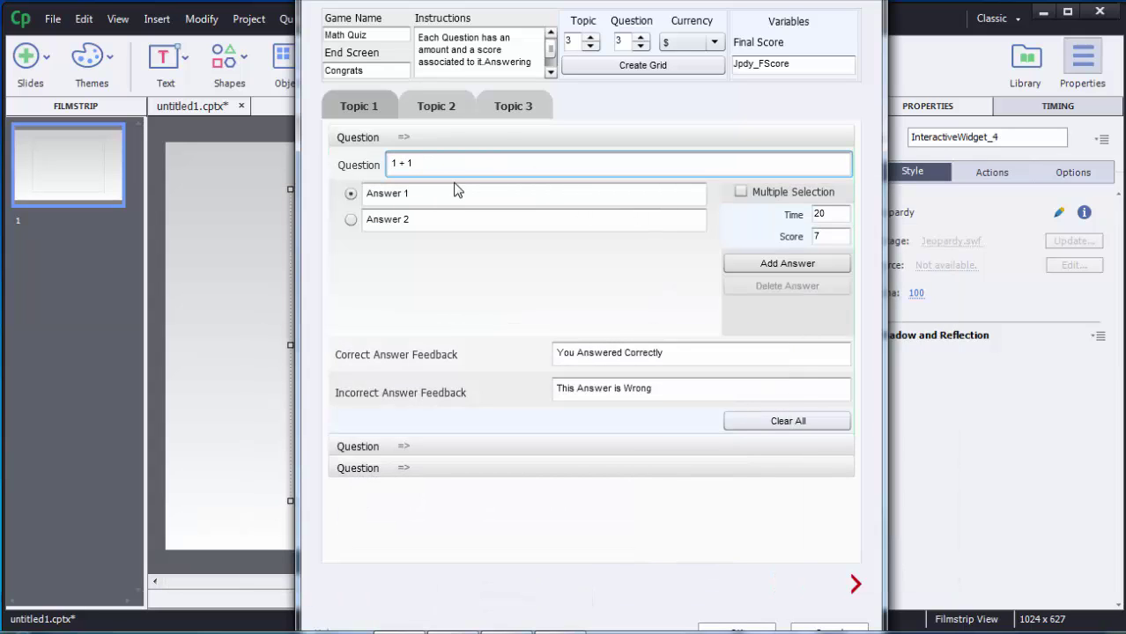
pyautogui.write('=')
pyautogui.click(442, 193)
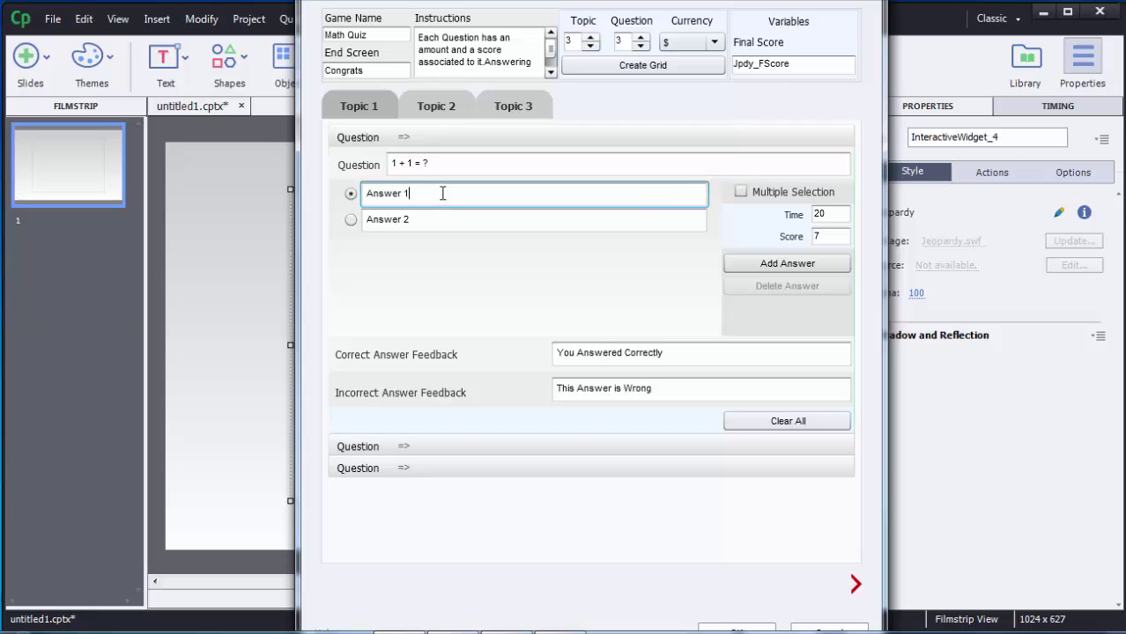
pyautogui.doubleClick(367, 199)
pyautogui.write('4')
pyautogui.press('Tab')
pyautogui.write('5')
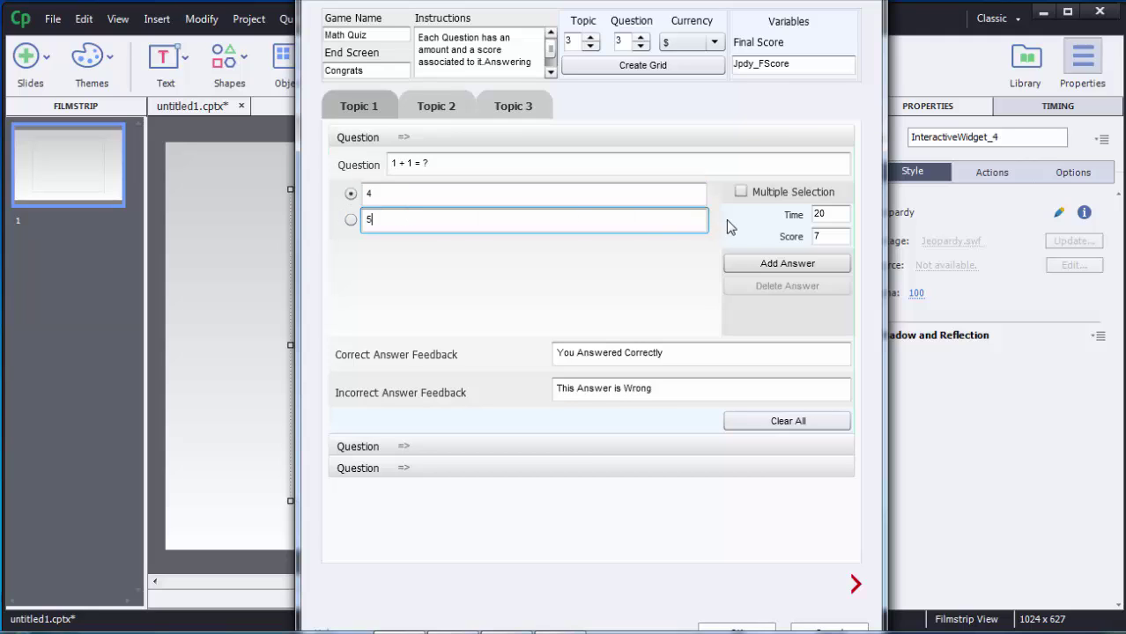
# Add a third answer '2' and mark it as the correct one.
pyautogui.click(779, 273)
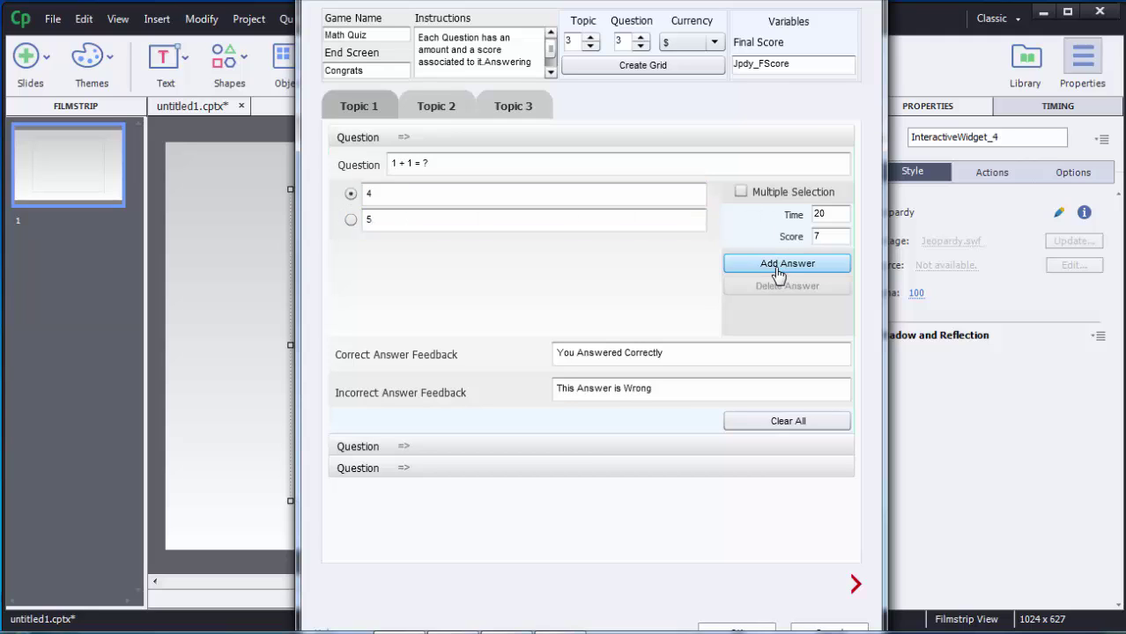
pyautogui.click(406, 245)
pyautogui.tripleClick(405, 245)
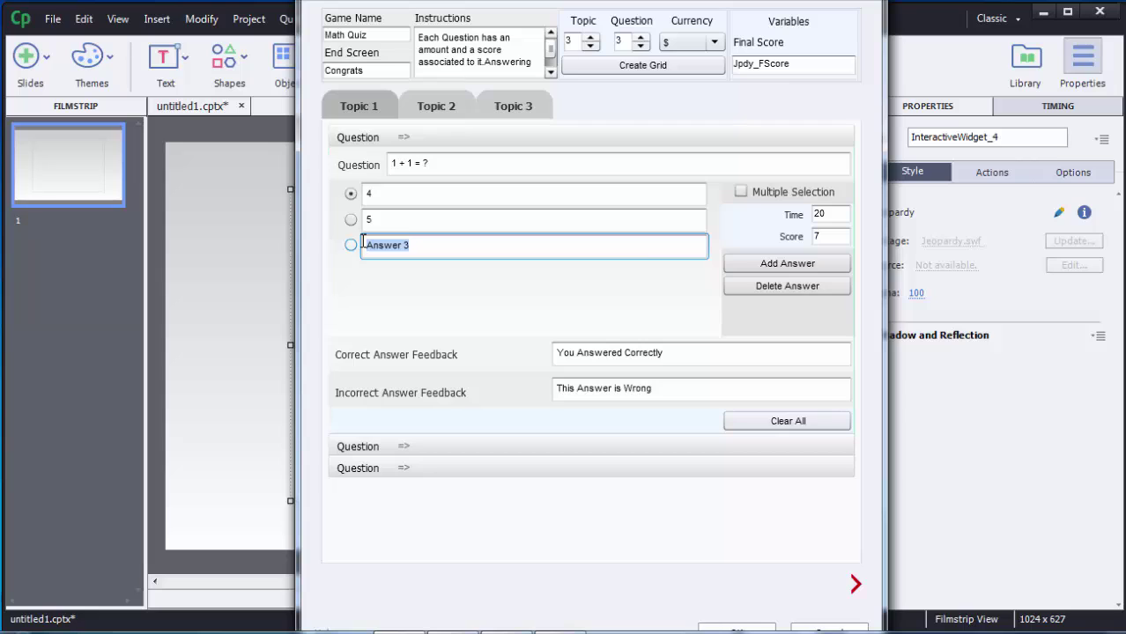
pyautogui.write('2')
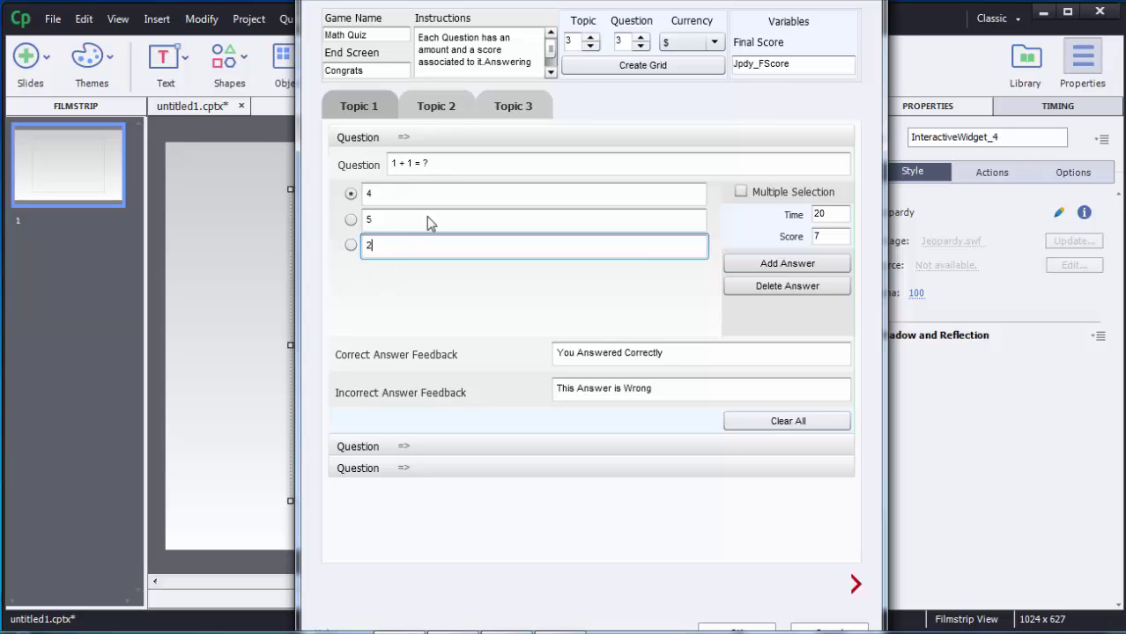
pyautogui.click(351, 247)
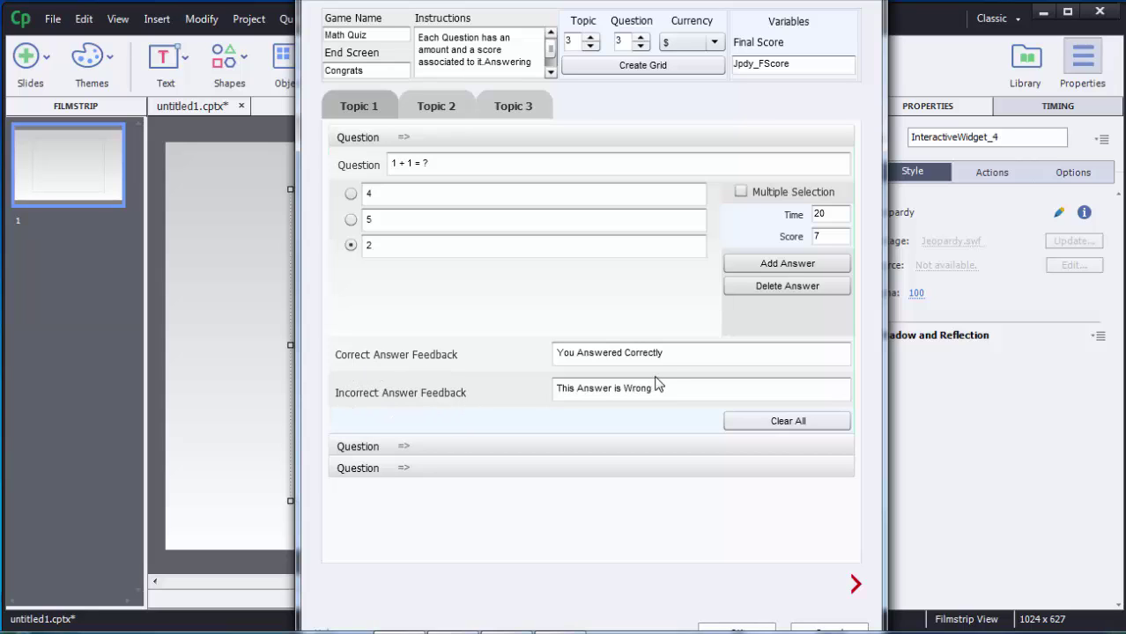
pyautogui.moveTo(674, 356); pyautogui.dragTo(554, 354)
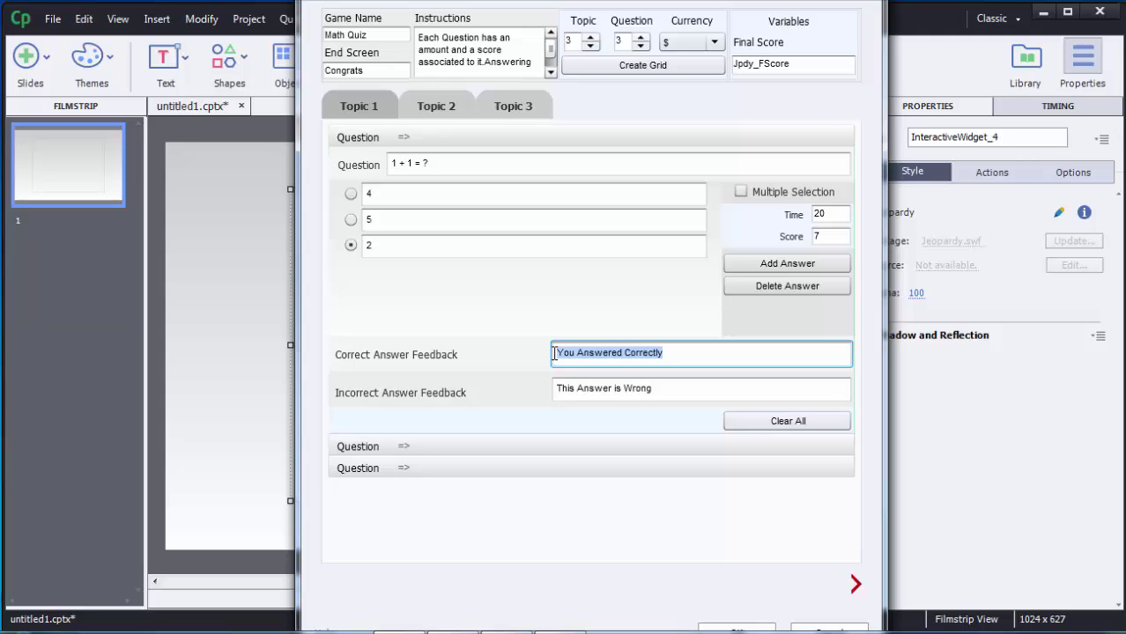
# Change the correct-answer feedback to 'Correct......' and view the Topic 2 questions.
pyautogui.click(671, 354)
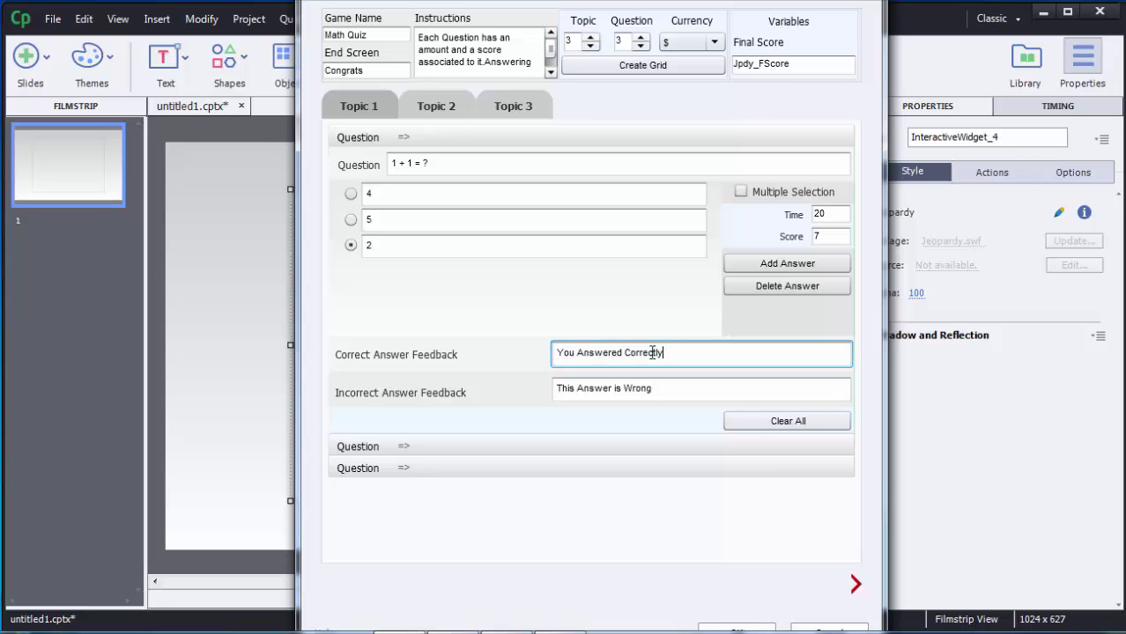
pyautogui.moveTo(663, 354); pyautogui.dragTo(556, 354)
pyautogui.write('Correct......')
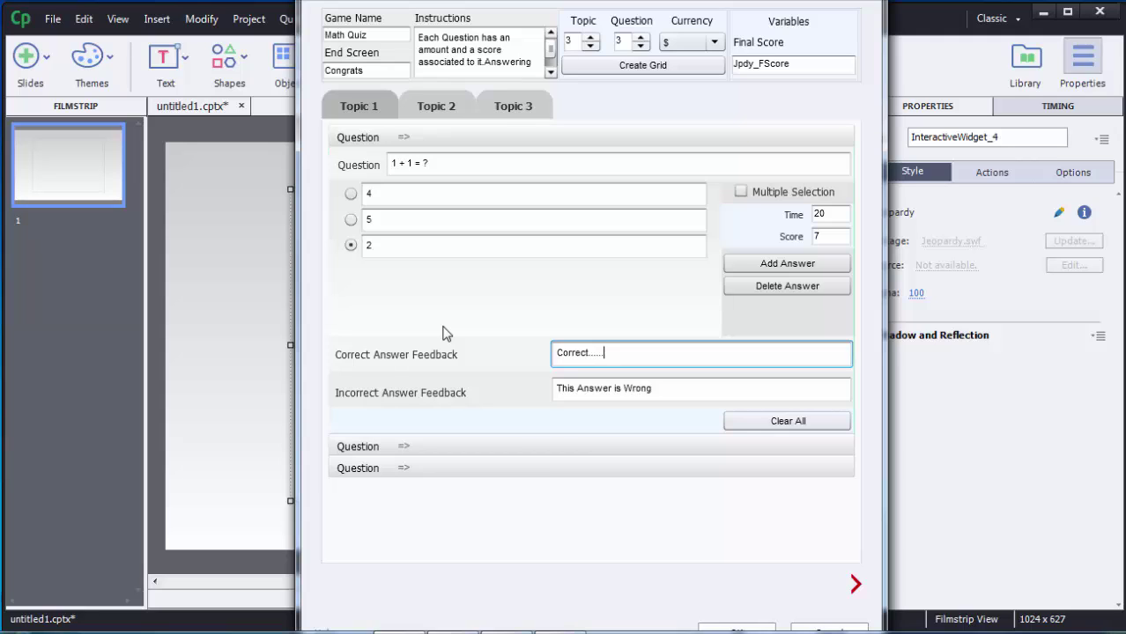
pyautogui.click(445, 108)
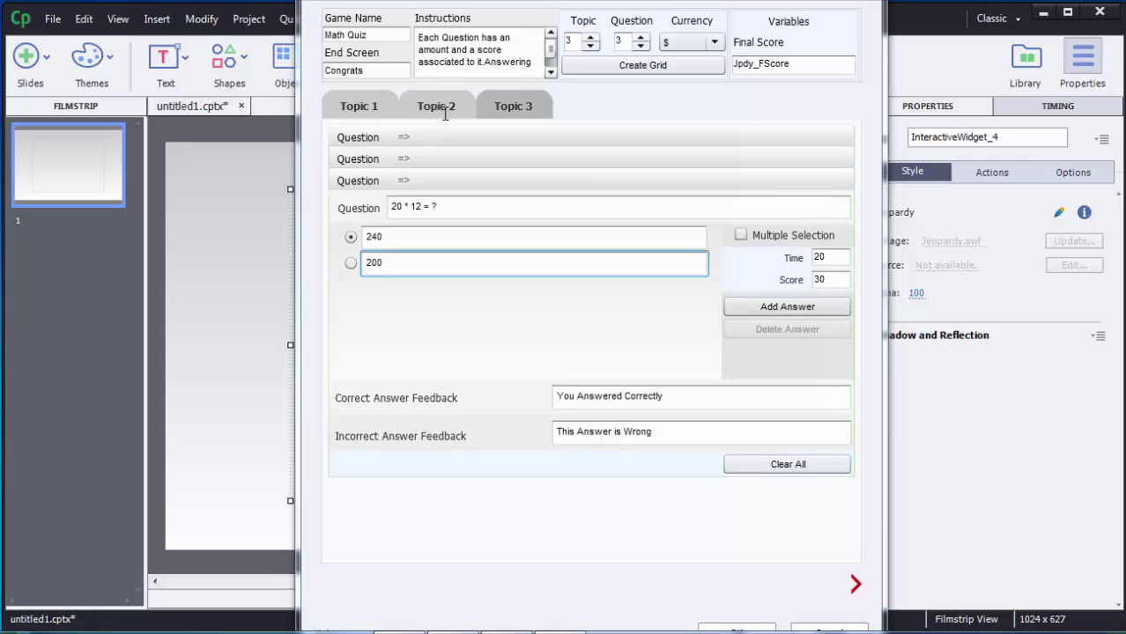
# Review the Topic 3 and Topic 2 questions, then go to the Start Screen page.
pyautogui.click(509, 109)
pyautogui.click(396, 159)
pyautogui.click(422, 141)
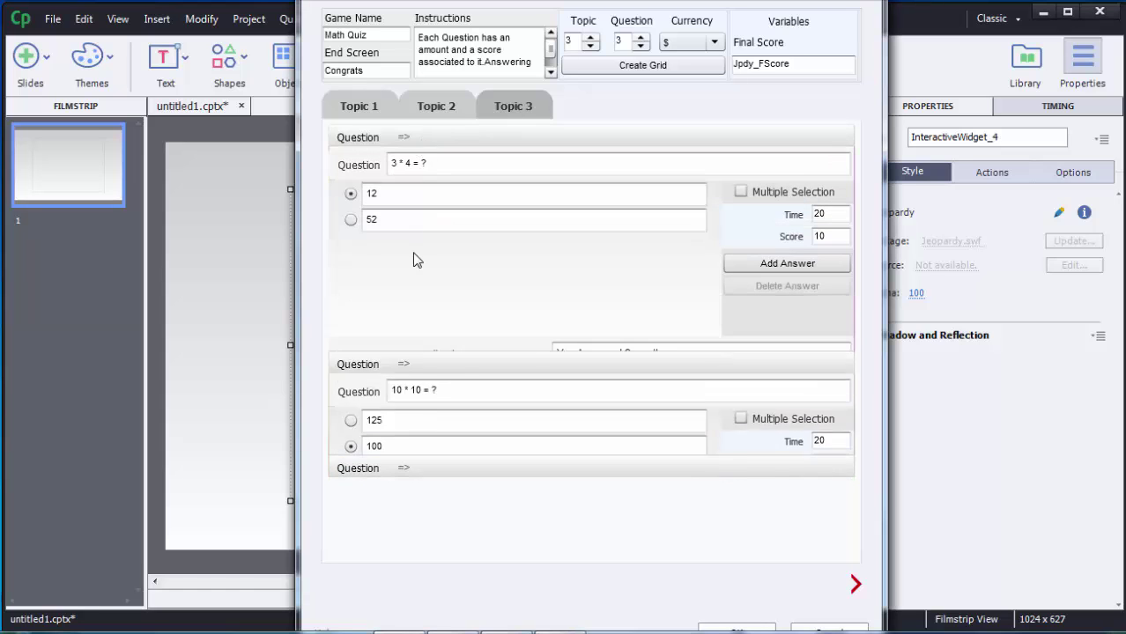
pyautogui.click(444, 101)
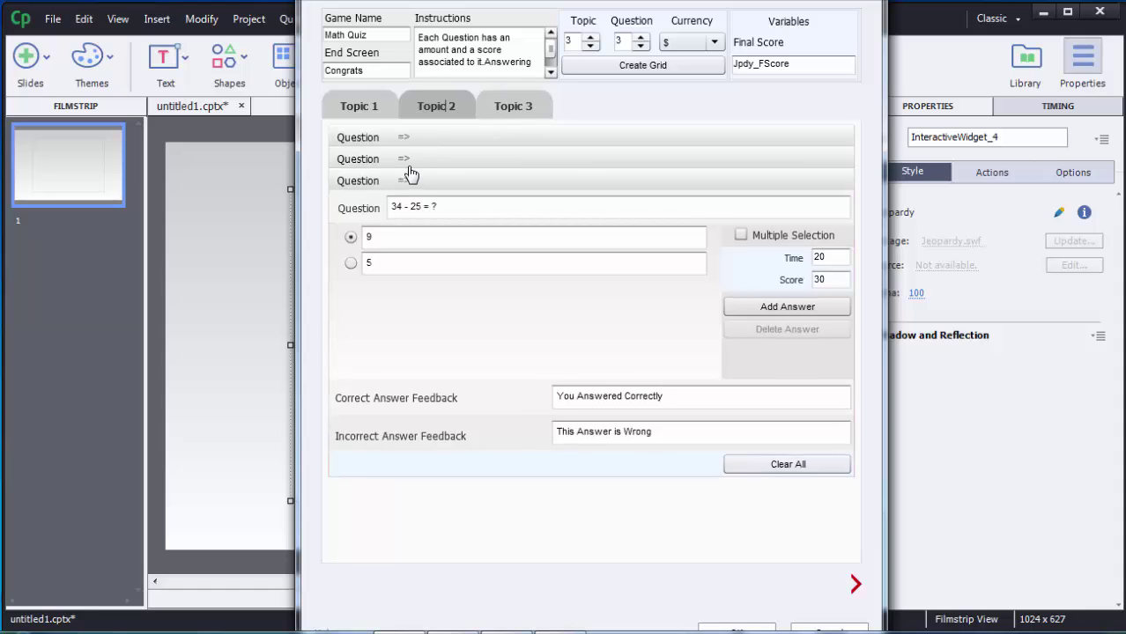
pyautogui.click(419, 158)
pyautogui.click(419, 141)
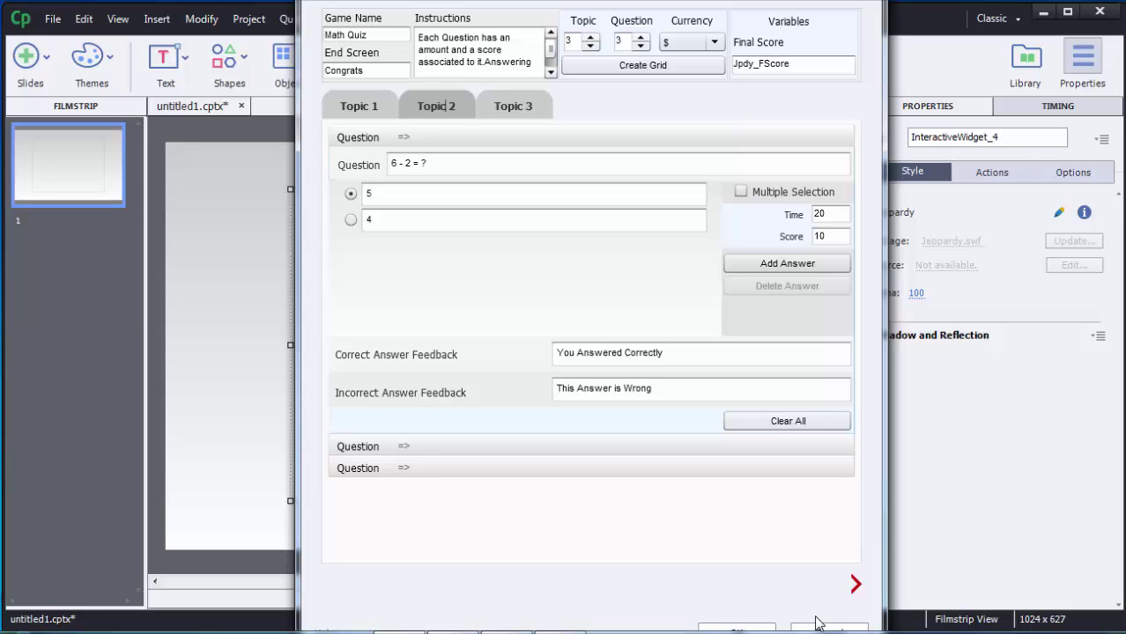
pyautogui.click(856, 586)
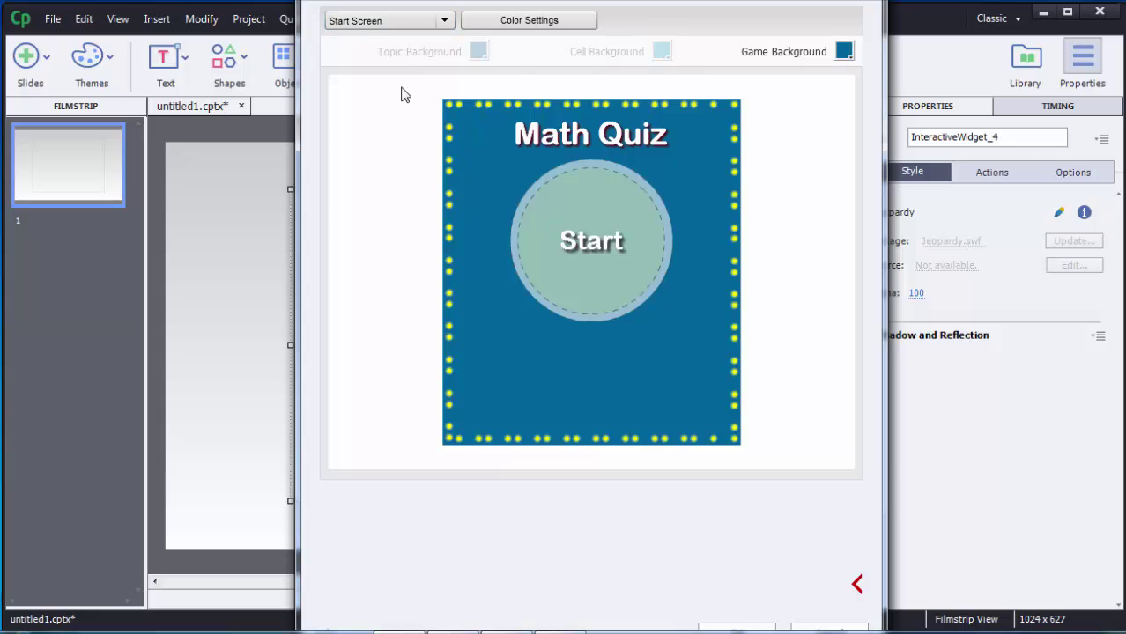
# Preview the question grid screen, then the Congrats end screen.
pyautogui.click(408, 24)
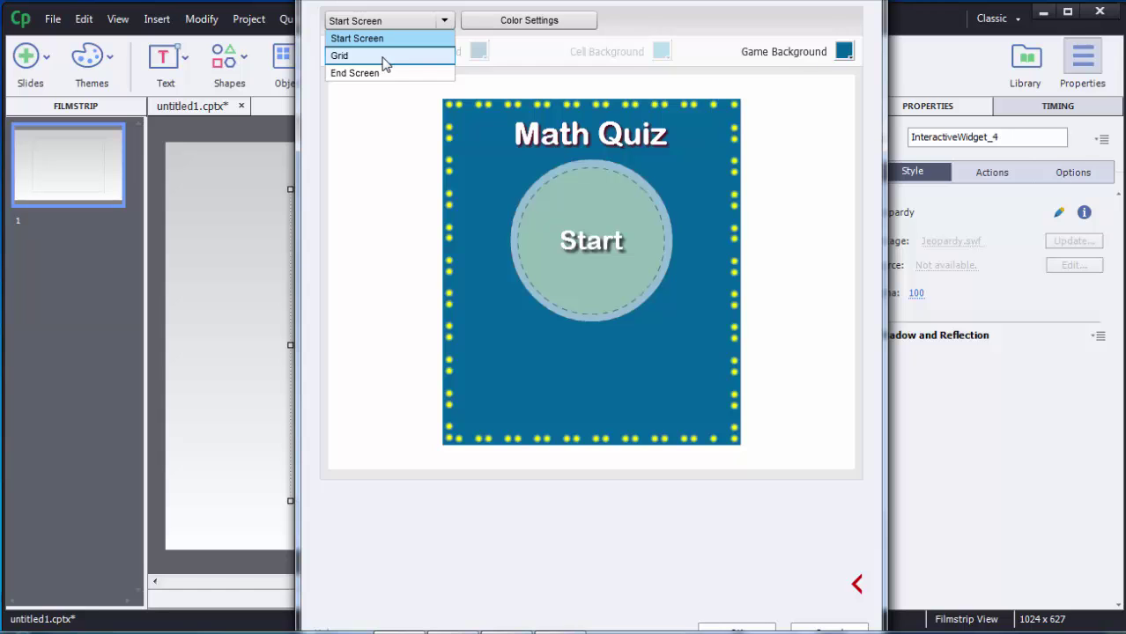
pyautogui.click(384, 56)
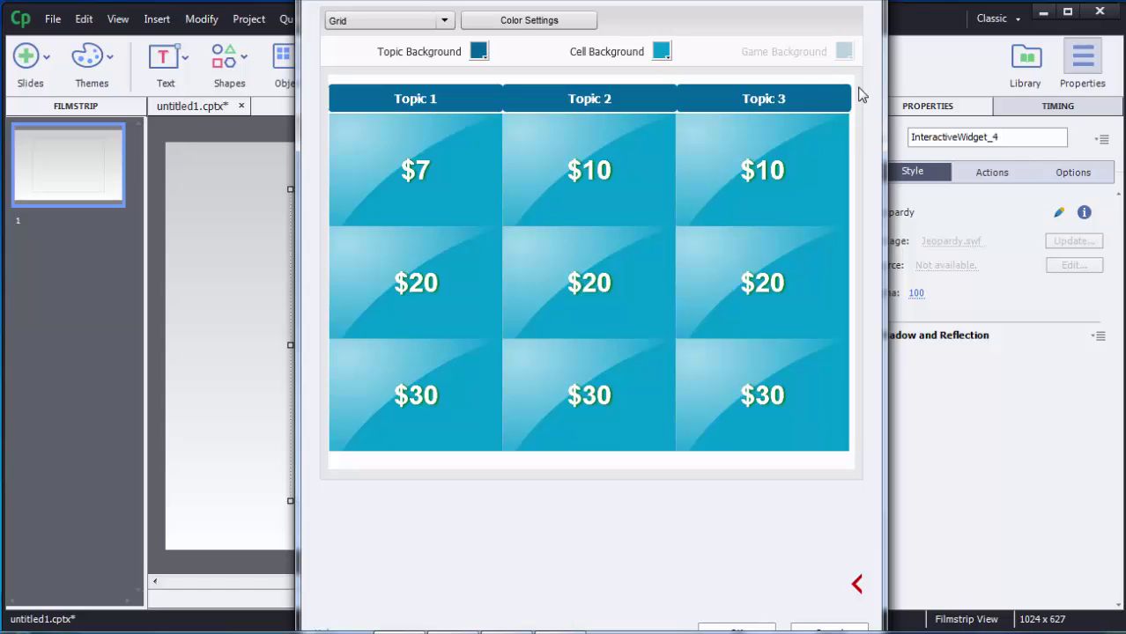
pyautogui.click(392, 20)
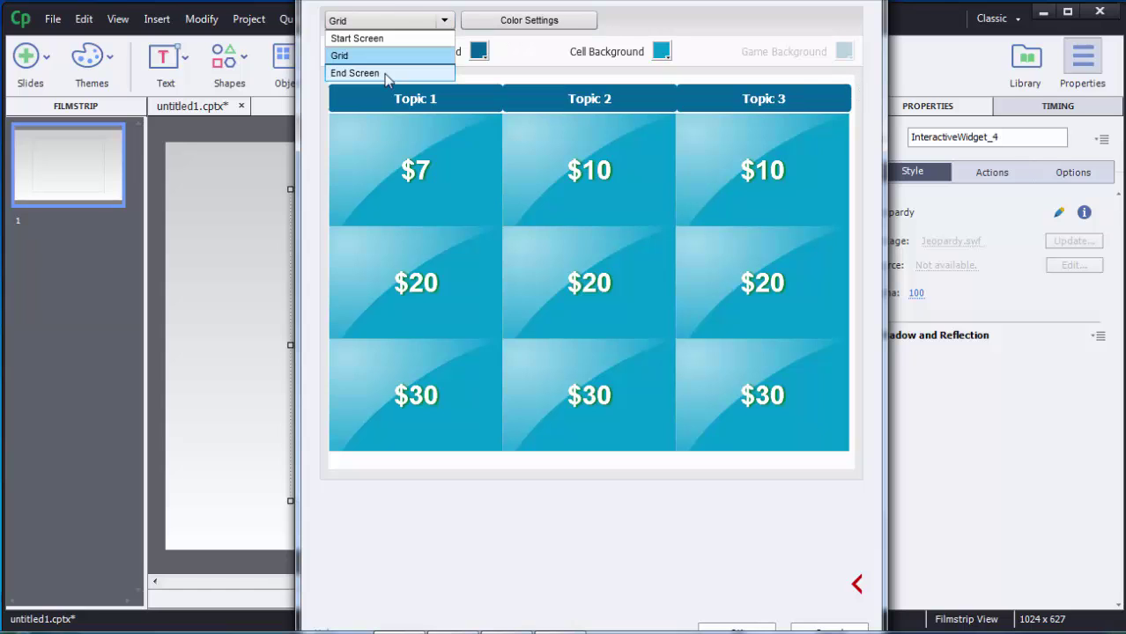
pyautogui.click(389, 74)
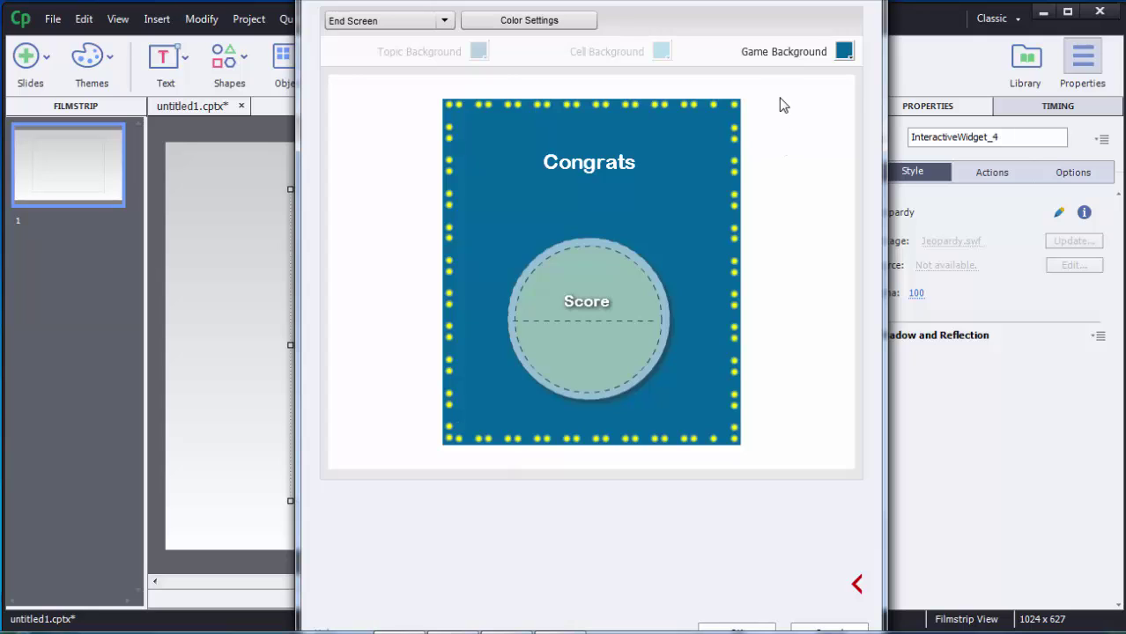
# Set the Game Background colour to dark navy.
pyautogui.click(845, 52)
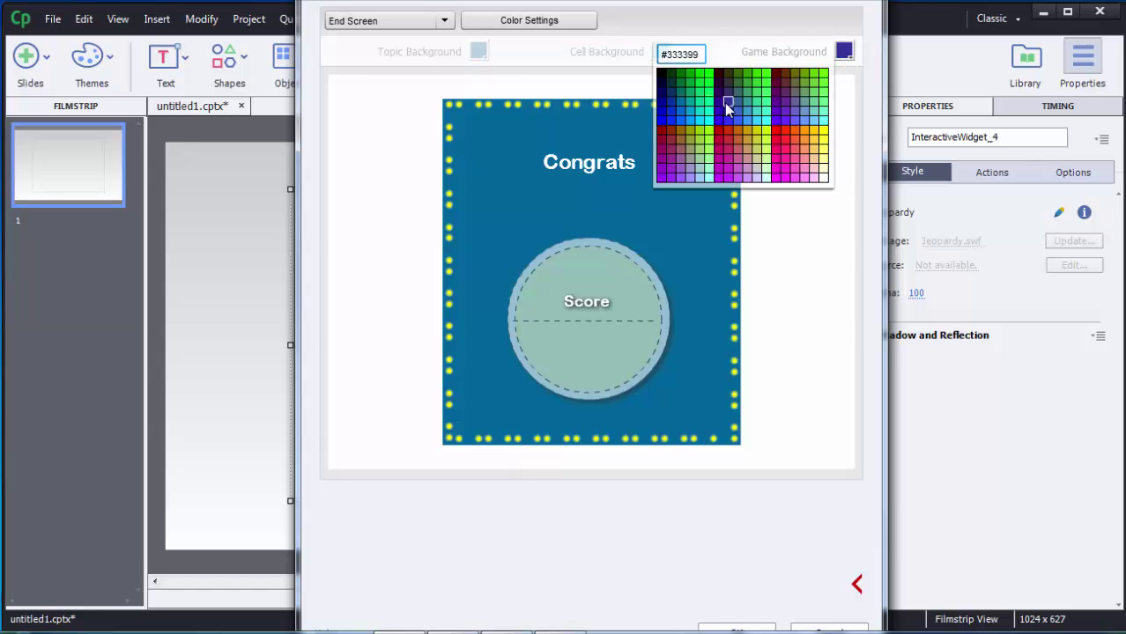
pyautogui.click(663, 82)
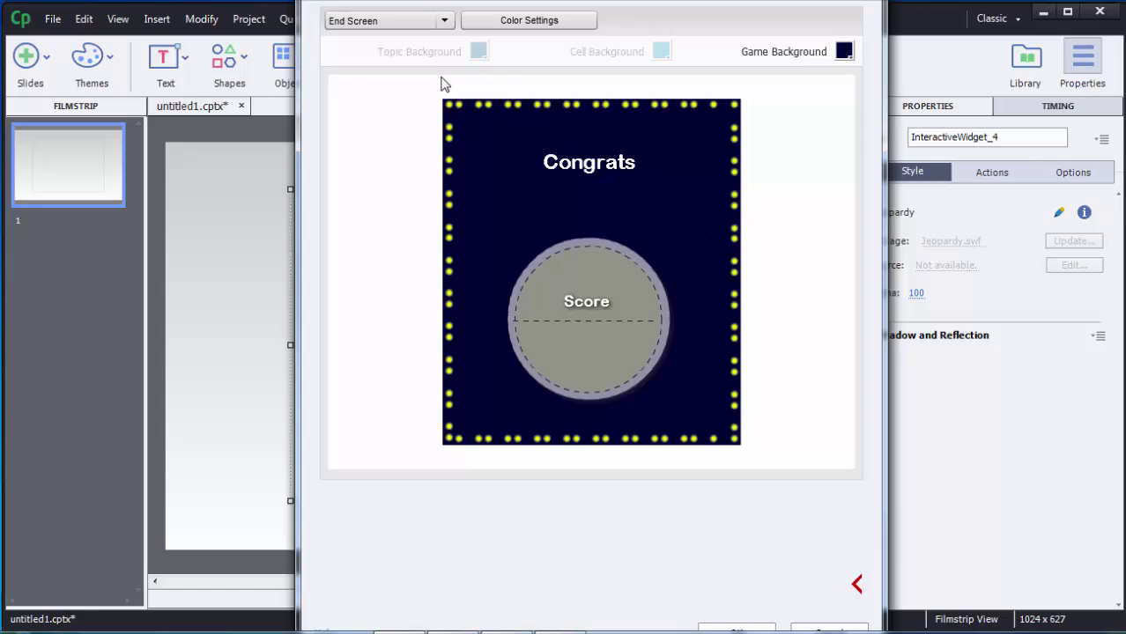
pyautogui.click(419, 20)
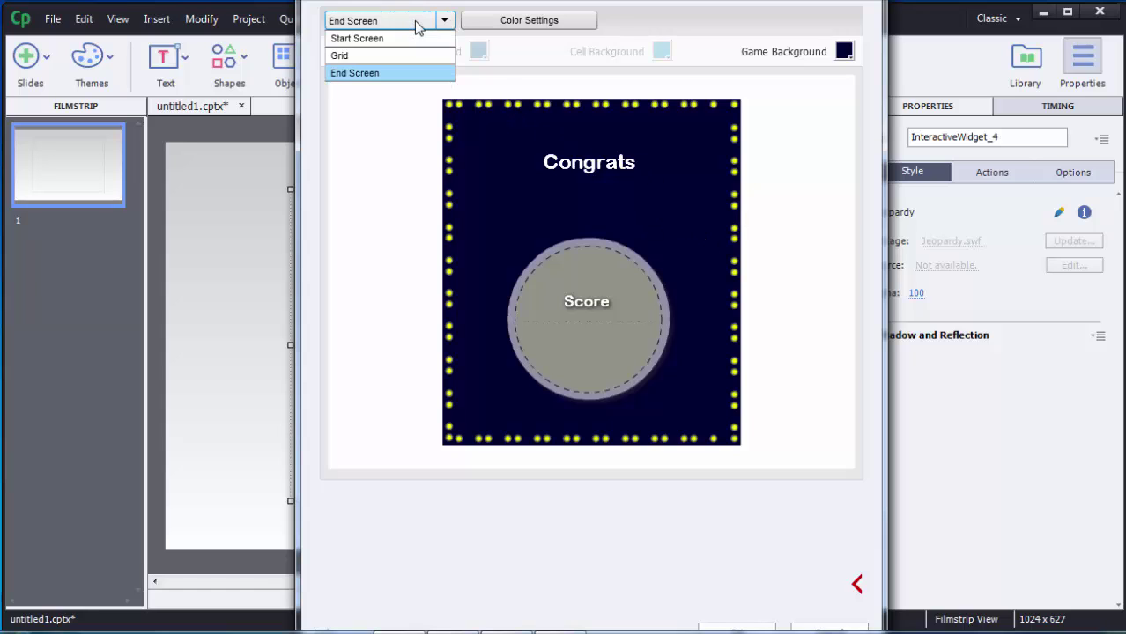
# On the Grid screen, make the topic header background cyan.
pyautogui.click(347, 54)
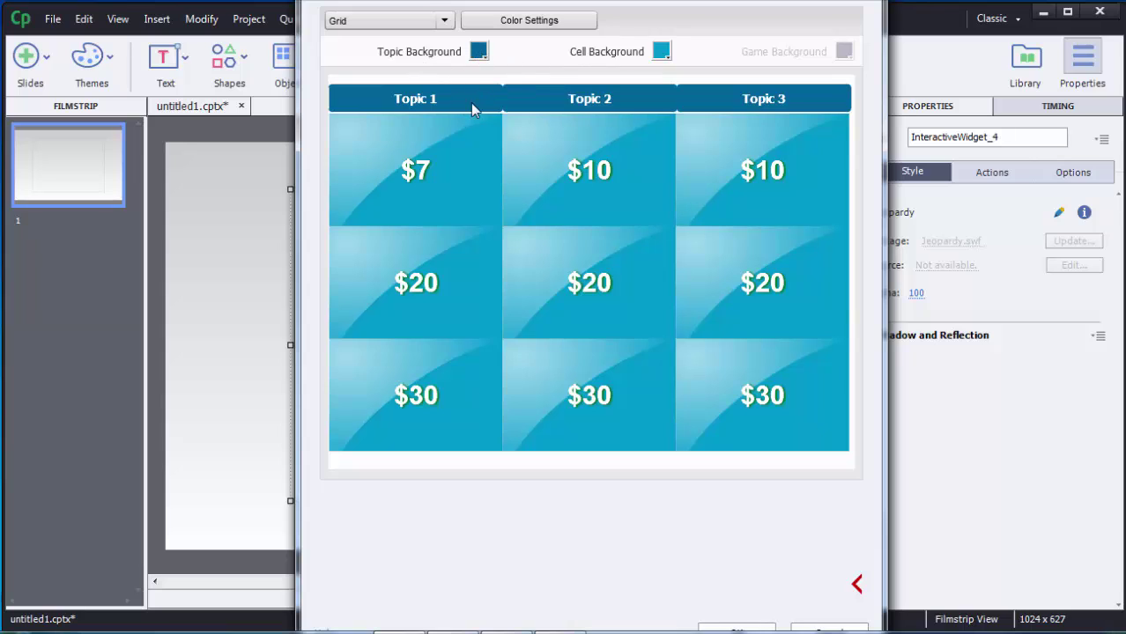
pyautogui.click(479, 50)
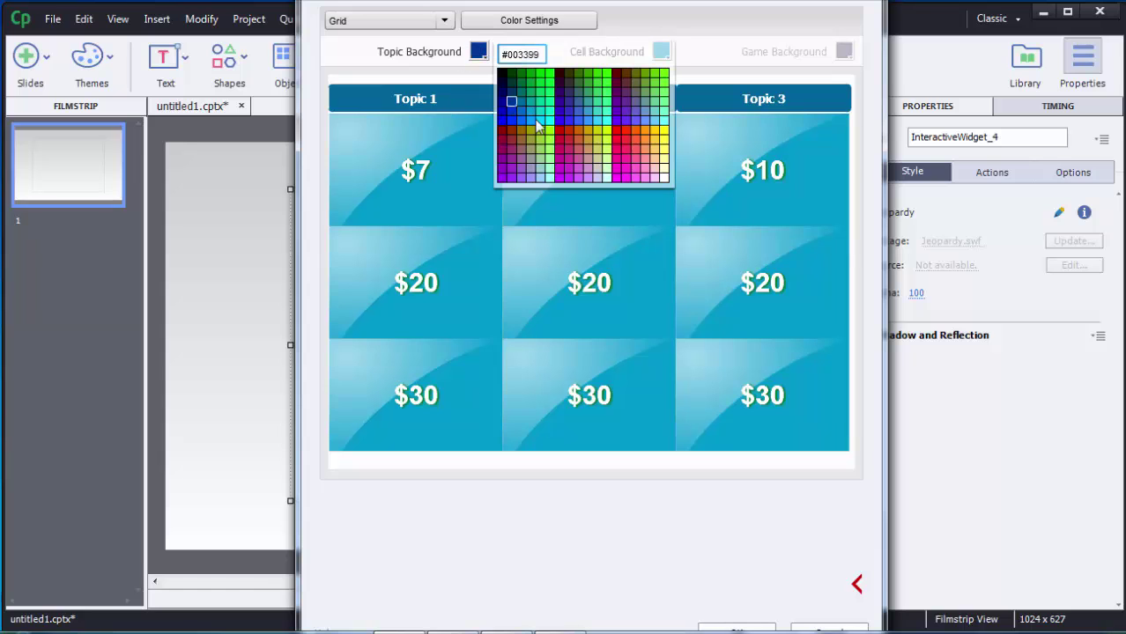
pyautogui.click(550, 114)
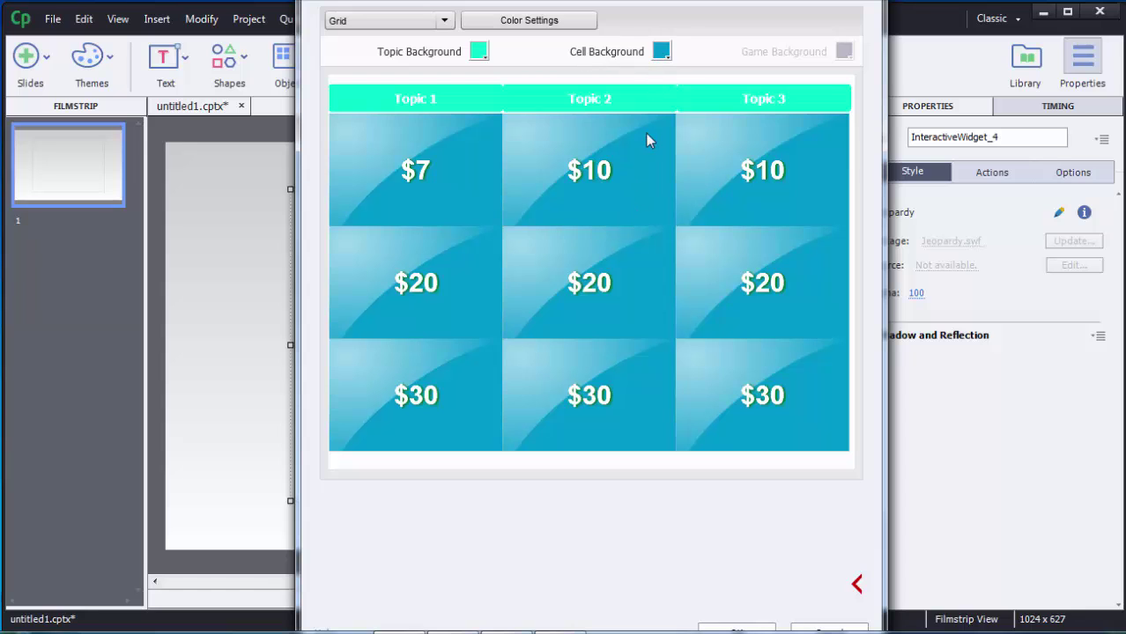
# Set the grid cell background to brown #996600 and return to the question editor.
pyautogui.click(662, 52)
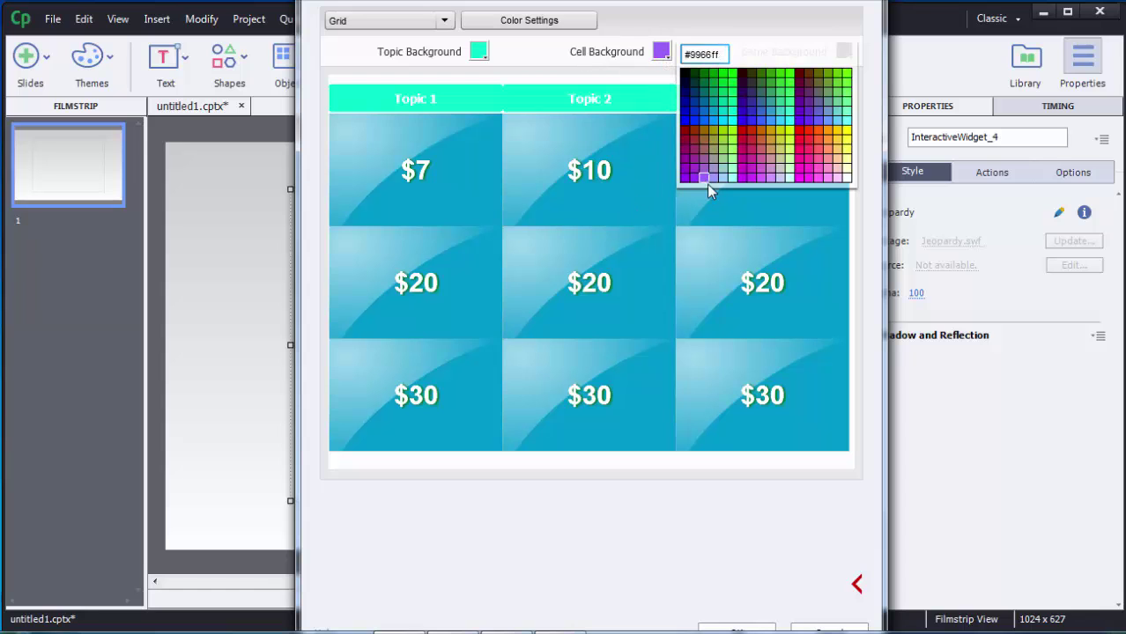
pyautogui.click(743, 78)
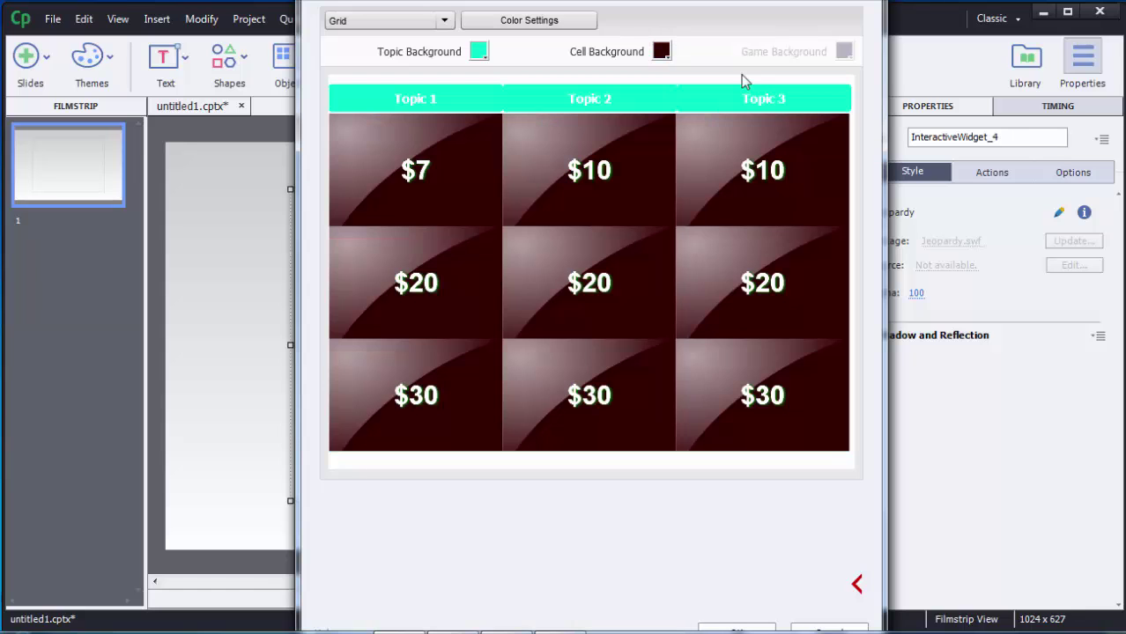
pyautogui.click(664, 54)
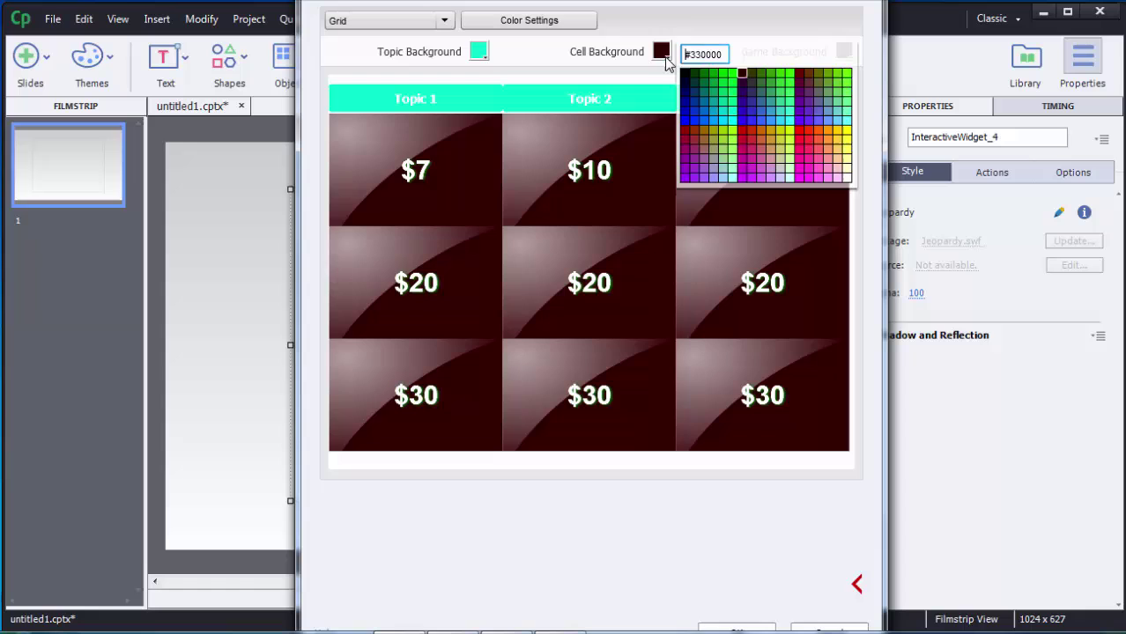
pyautogui.click(705, 130)
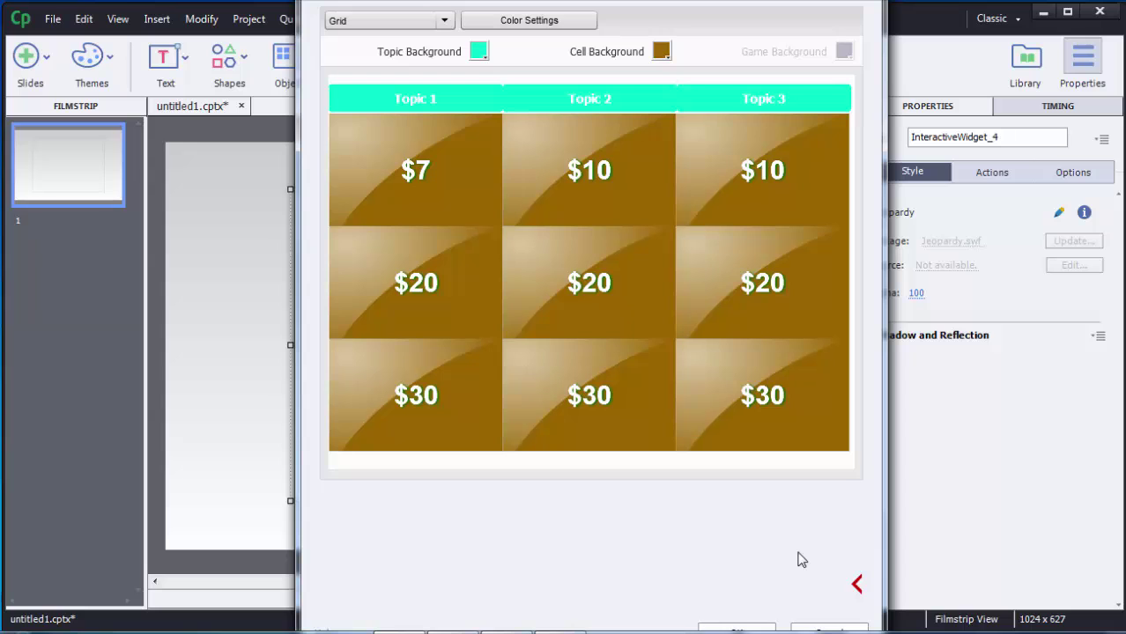
pyautogui.click(856, 586)
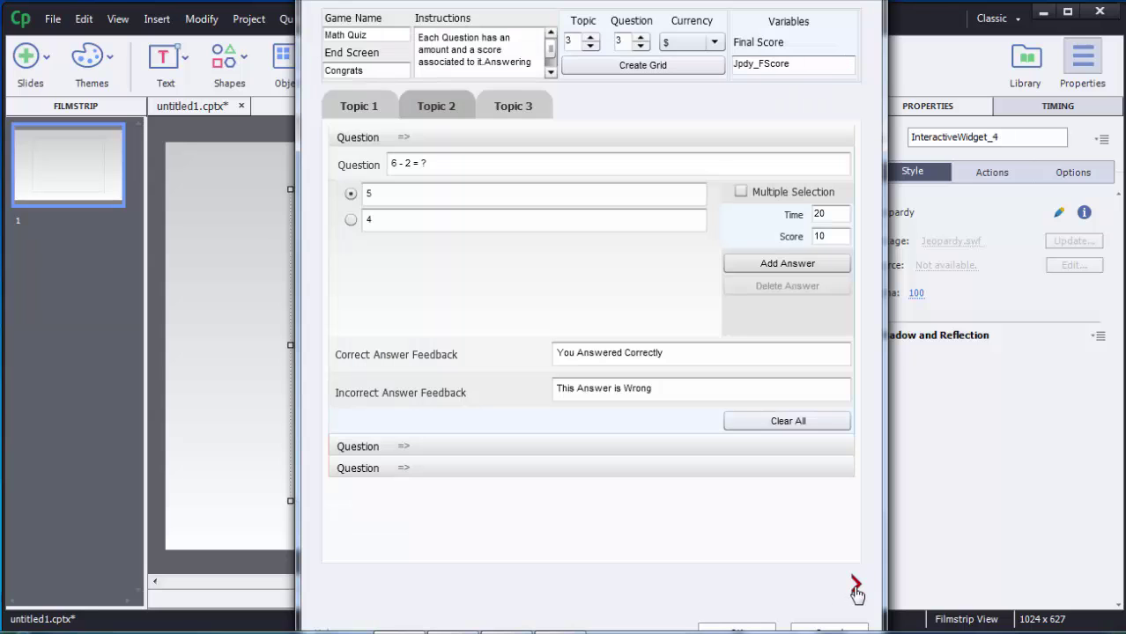
# Apply the Jeopardy widget settings with OK and preview the whole project.
pyautogui.click(738, 627)
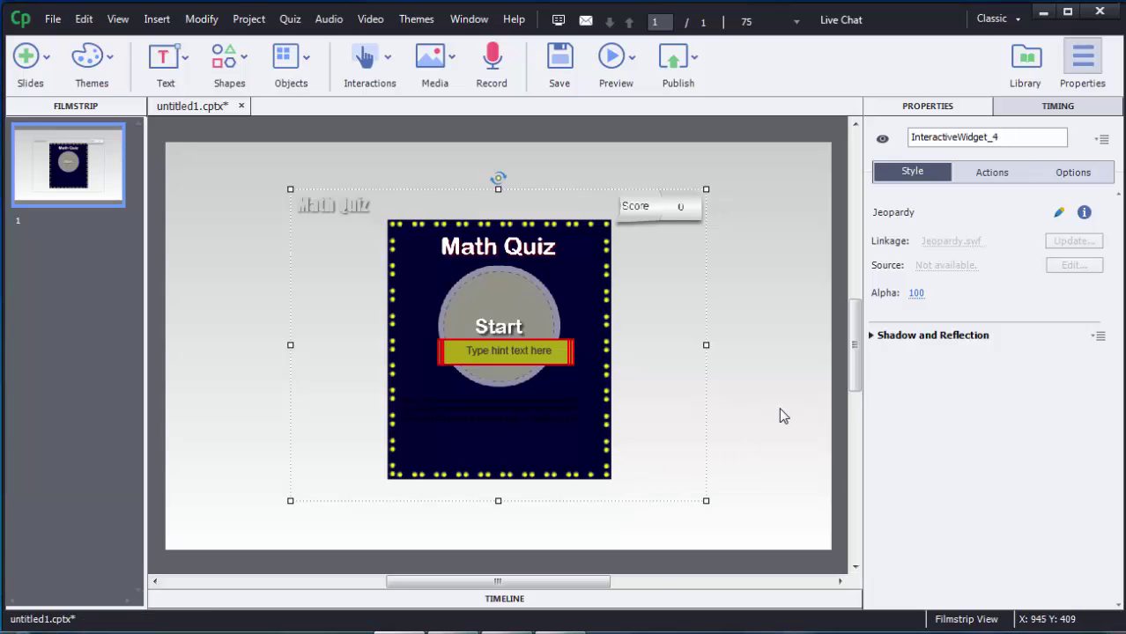
pyautogui.click(632, 60)
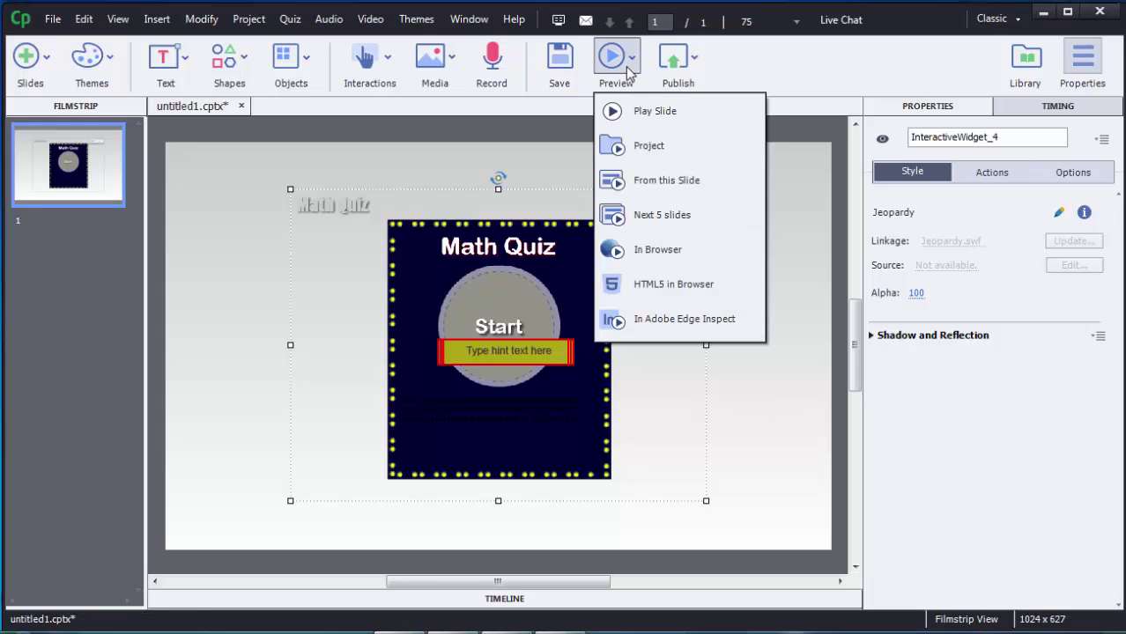
pyautogui.click(645, 148)
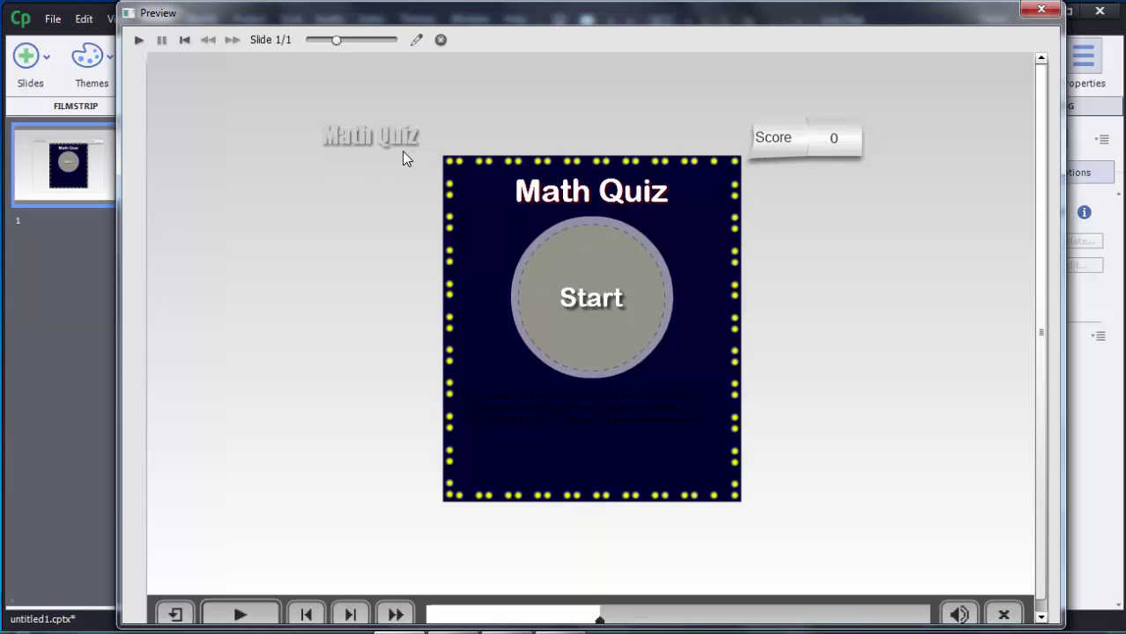
# Start the game and answer 8 to the Topic 2 $20 question '20 - 13 = ?', dismissing the feedback.
pyautogui.click(579, 301)
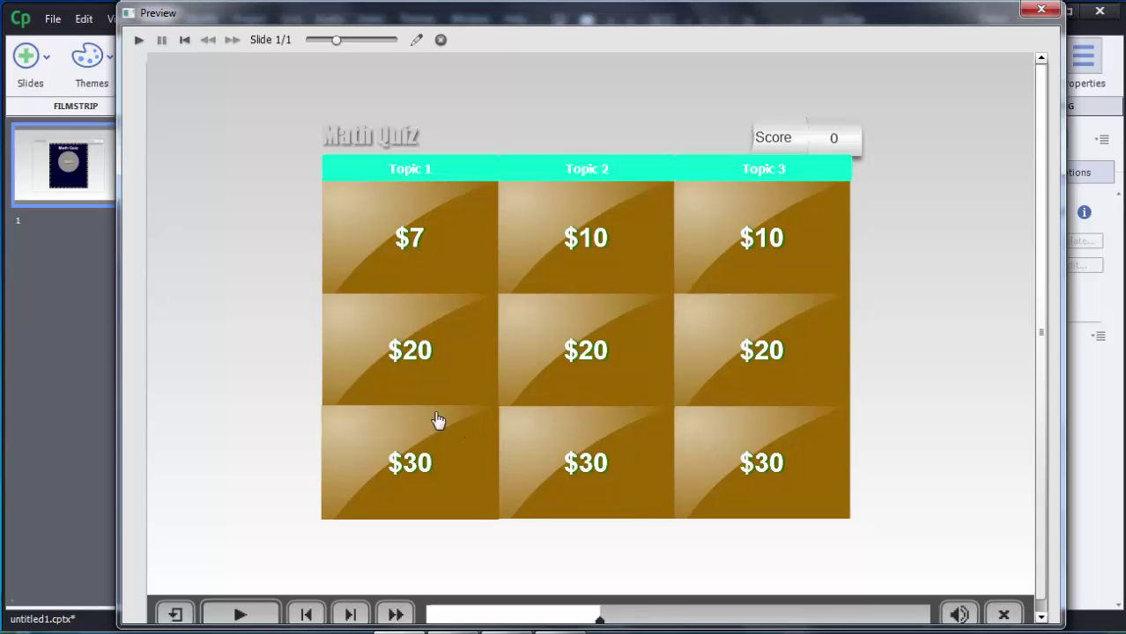
pyautogui.click(548, 368)
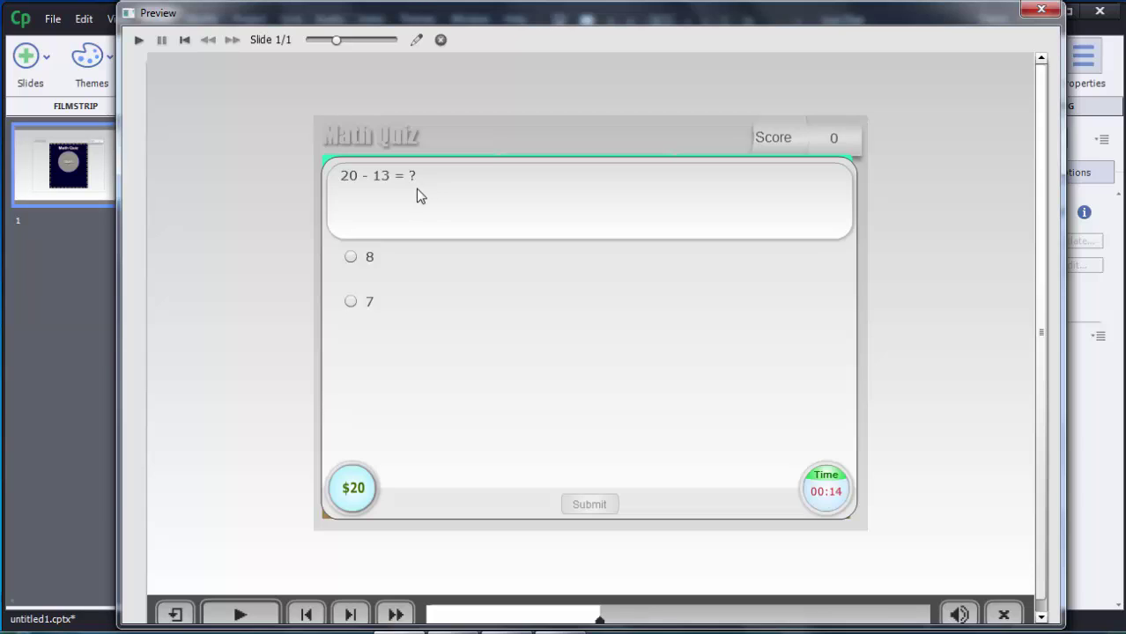
pyautogui.click(352, 258)
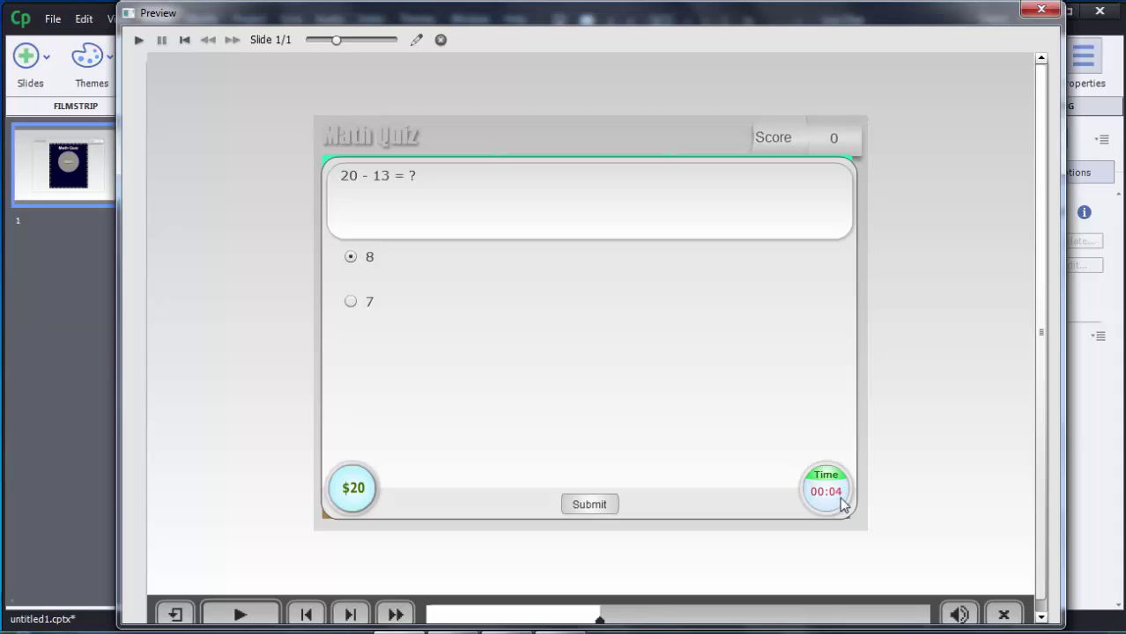
pyautogui.click(604, 514)
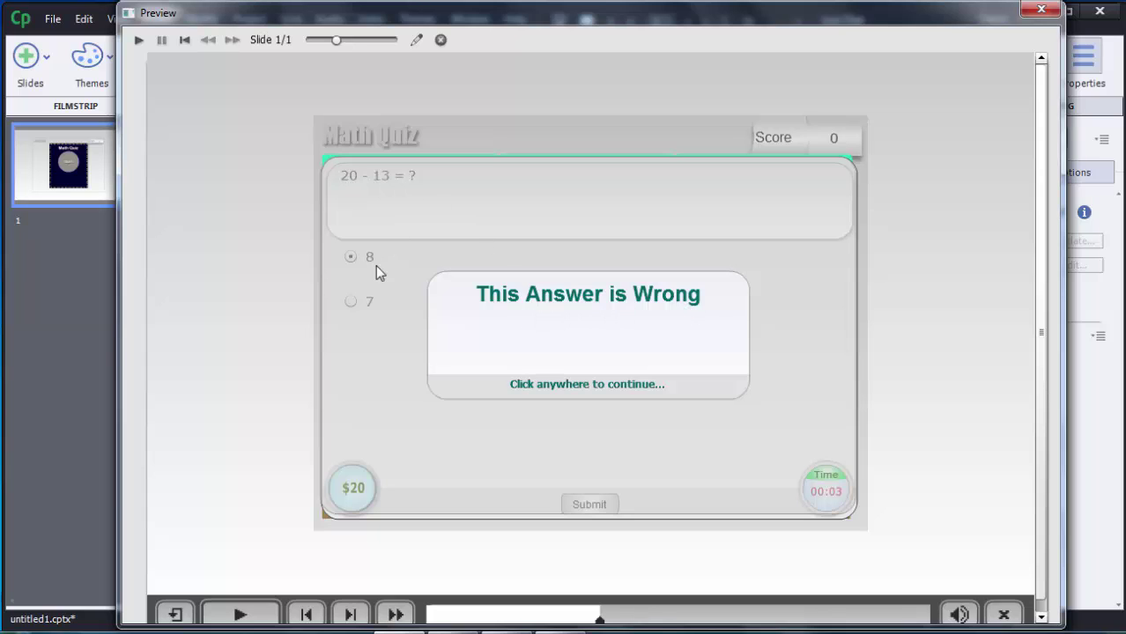
pyautogui.click(727, 382)
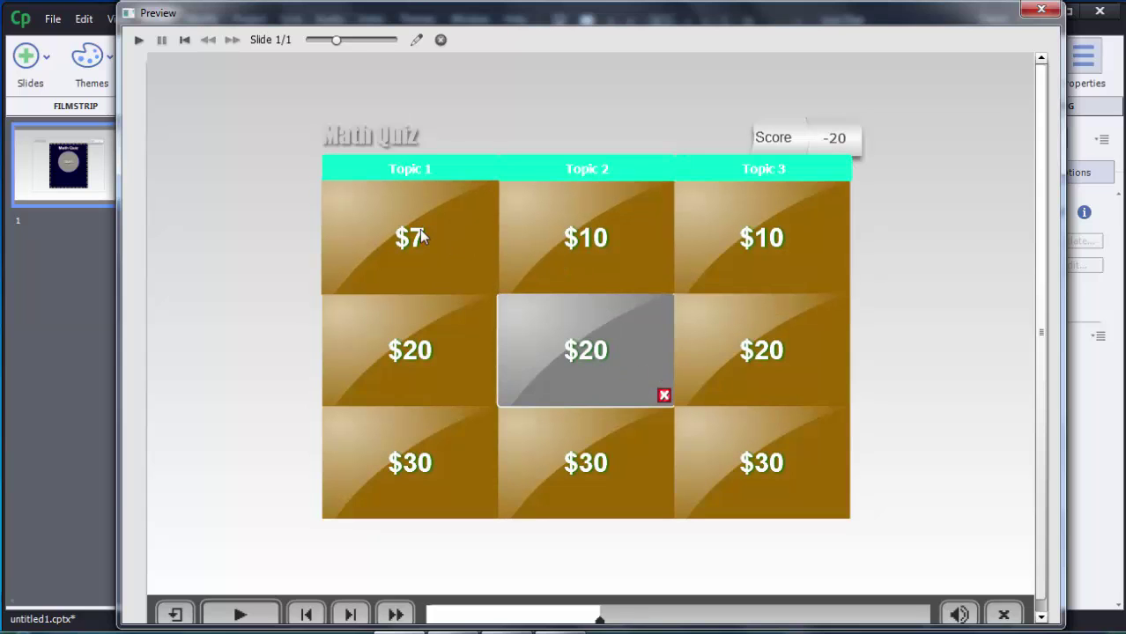
# Answer 2 to the Topic 1 $7 question '1 + 1 = ?' and dismiss the Correct popup.
pyautogui.click(422, 244)
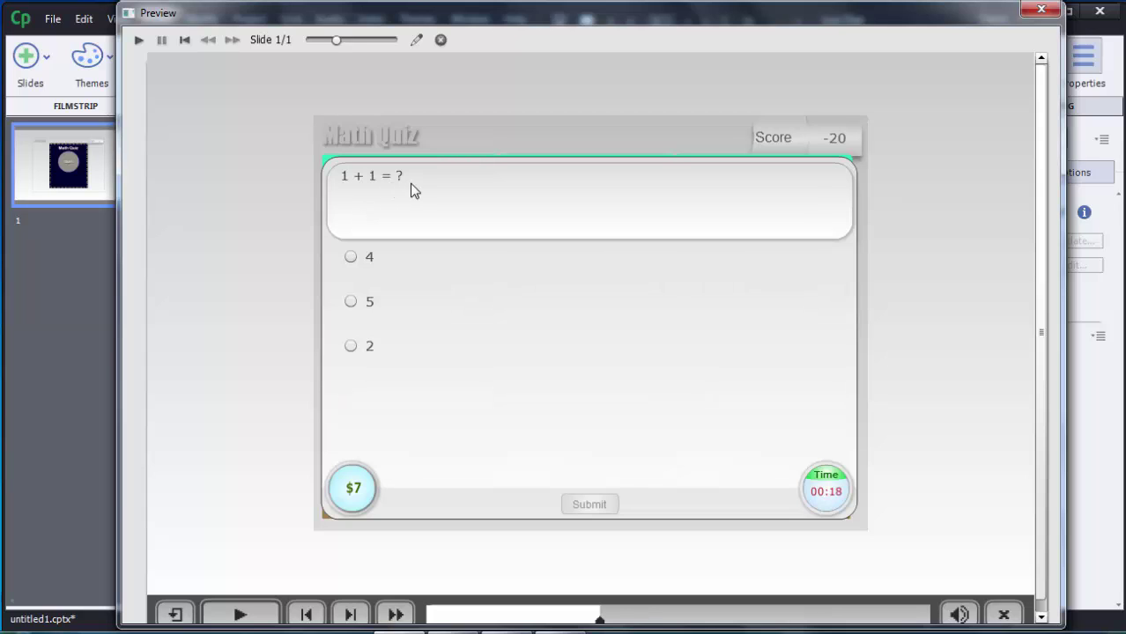
pyautogui.click(364, 348)
pyautogui.click(589, 507)
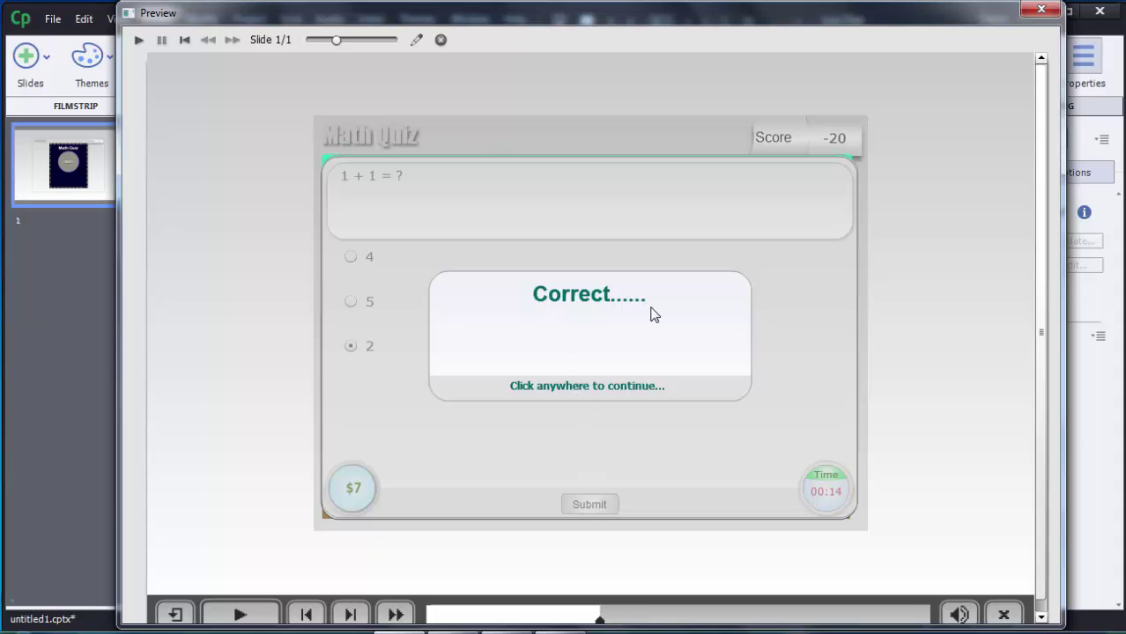
pyautogui.click(703, 437)
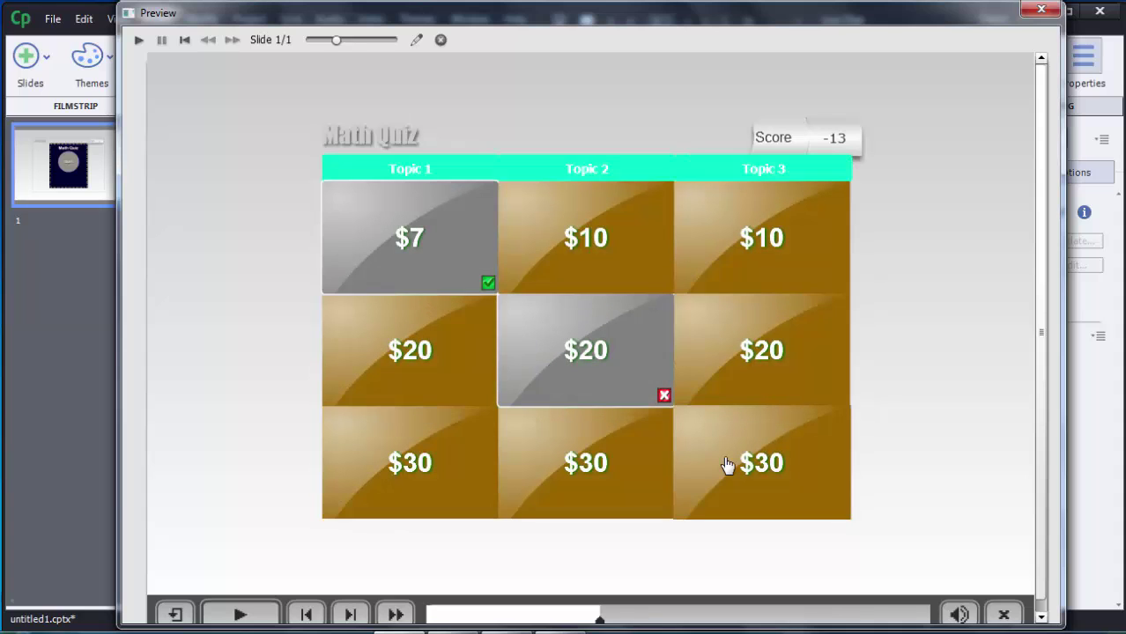